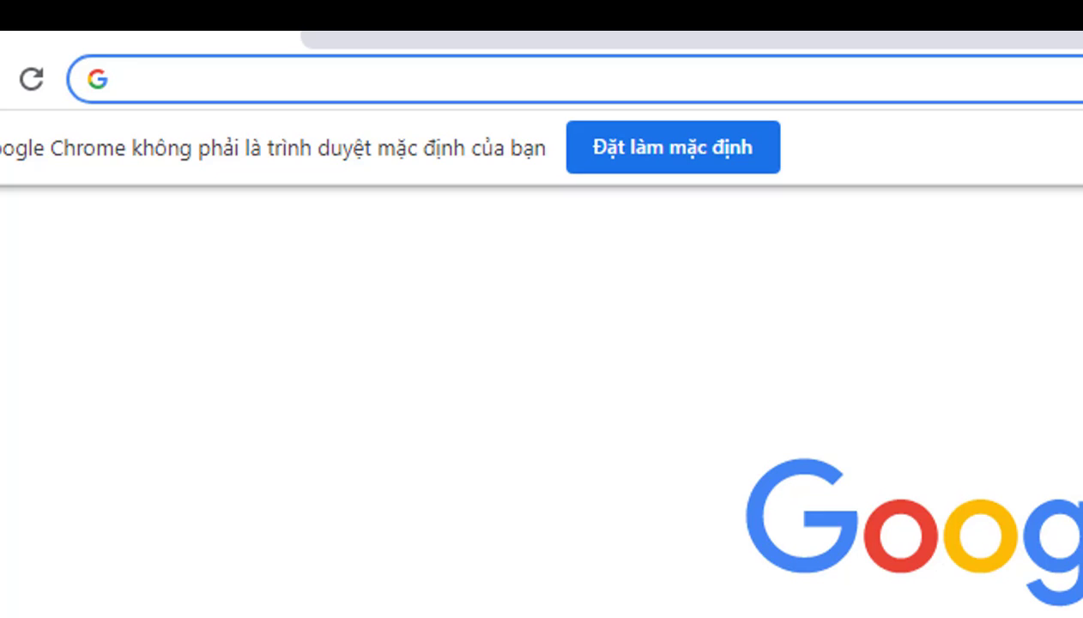
# Step: Open winrar.com in the browser and switch the website's language to English
pyautogui.write('wi')
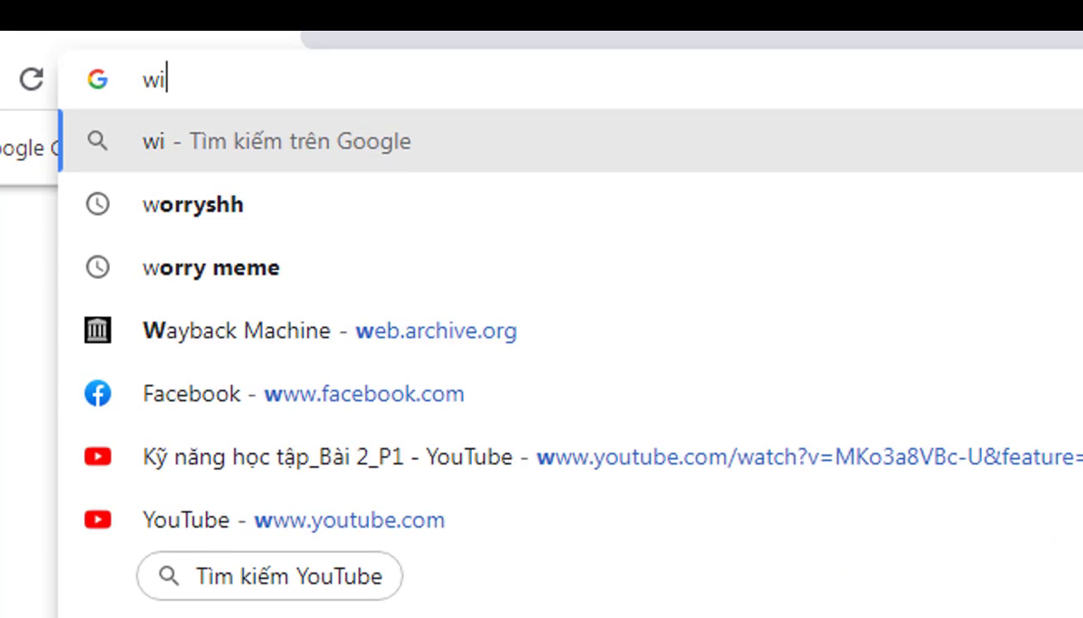
pyautogui.write('nrar')
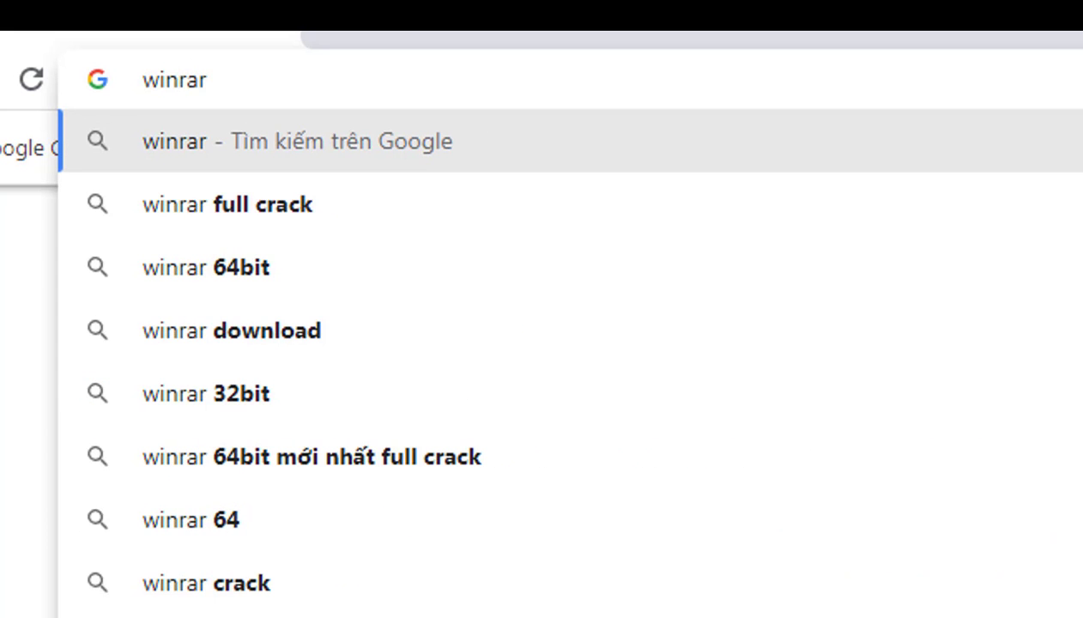
pyautogui.write('.com')
pyautogui.press('Return')
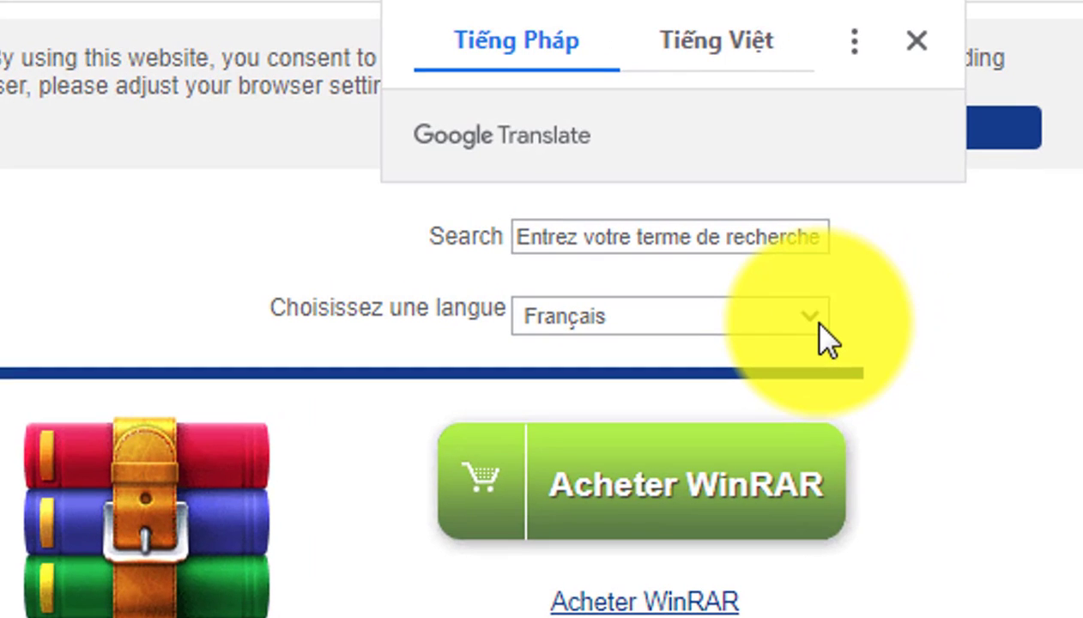
pyautogui.click(807, 317)
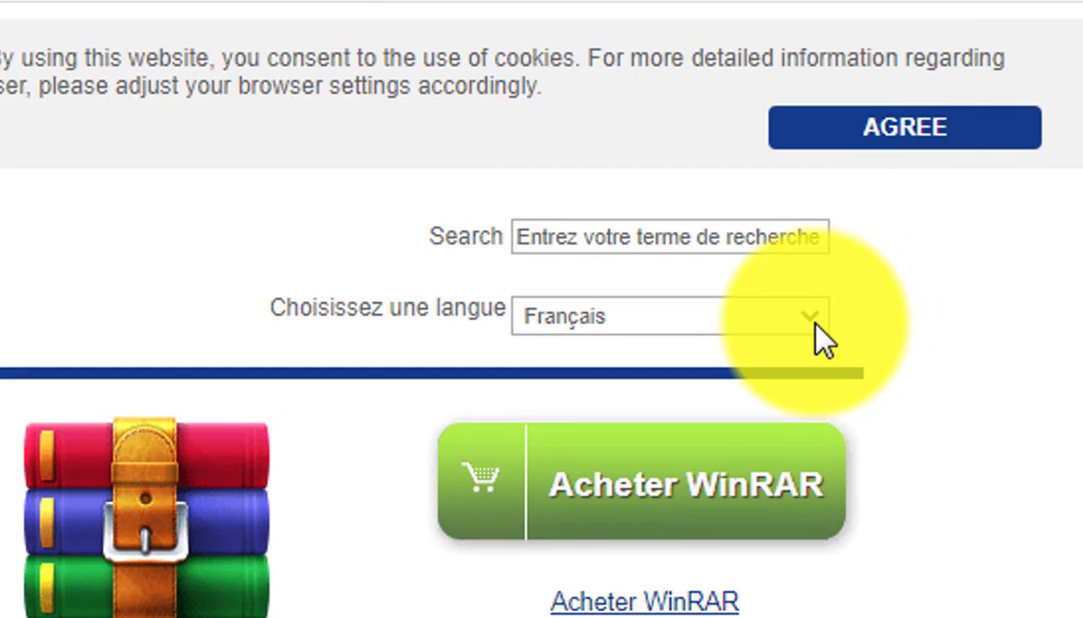
pyautogui.click(755, 357)
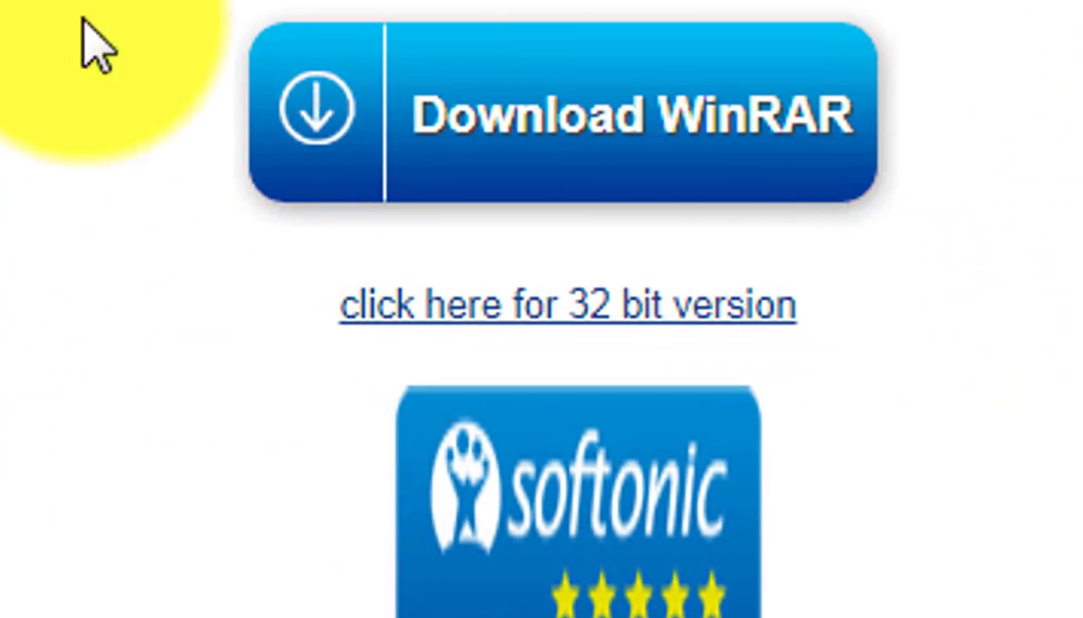
# Step: Download the 64-bit WinRAR installer from the website, going through its pre-download page
pyautogui.scroll(-1, 950, 386)
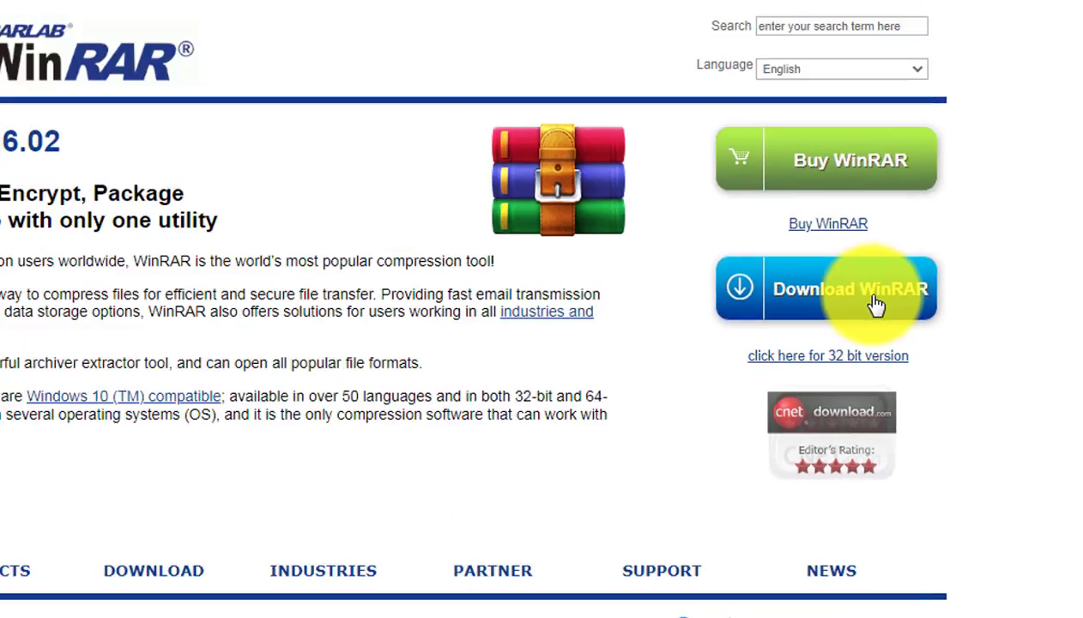
pyautogui.click(708, 61)
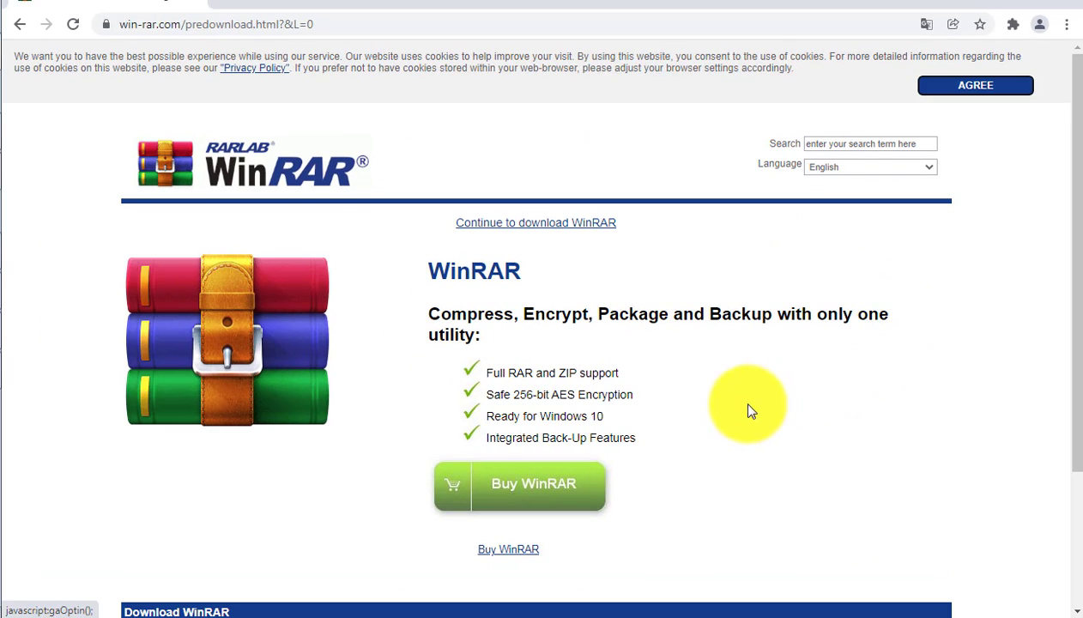
pyautogui.scroll(-2, 750, 395)
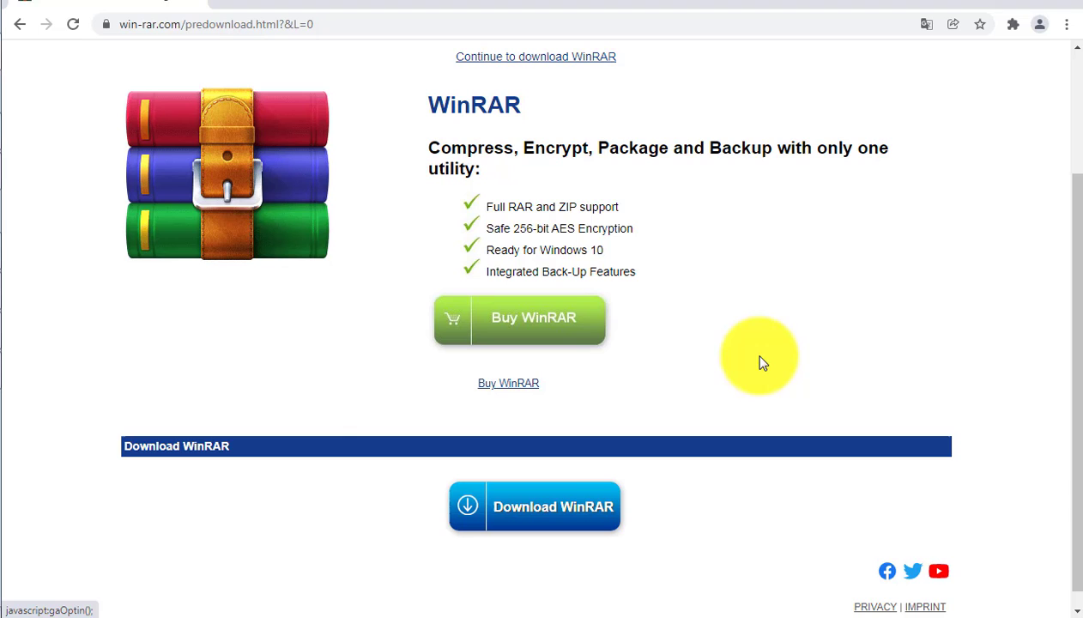
pyautogui.click(579, 508)
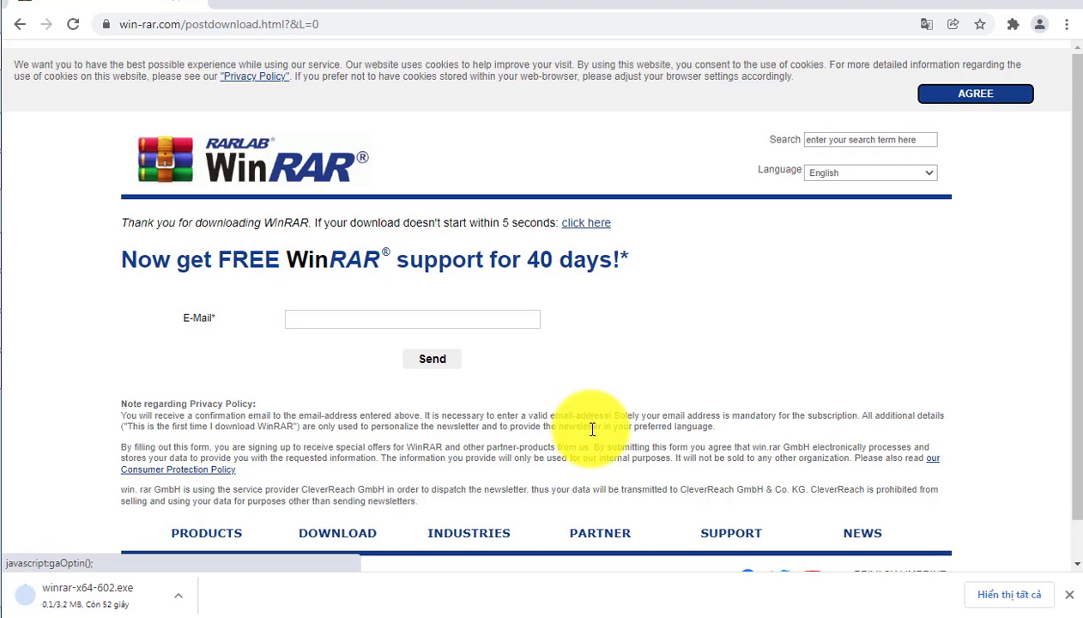
# Step: Run the downloaded winrar-x64-602.exe from the browser's download list, opening it normally instead of with Safe Run
pyautogui.hotkey('ctrl', 'j')
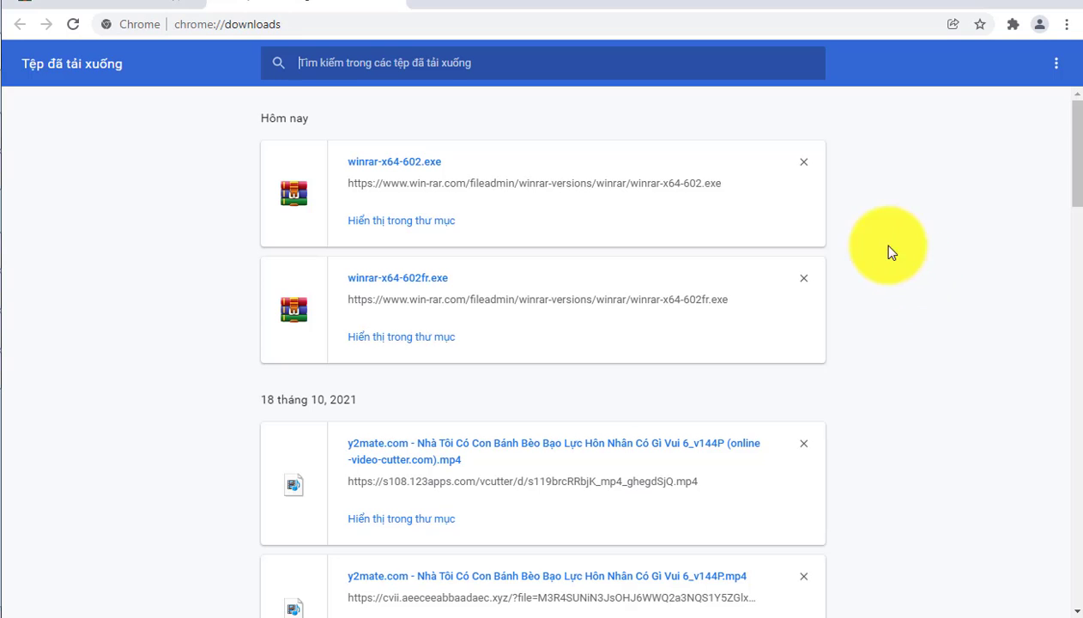
pyautogui.click(427, 167)
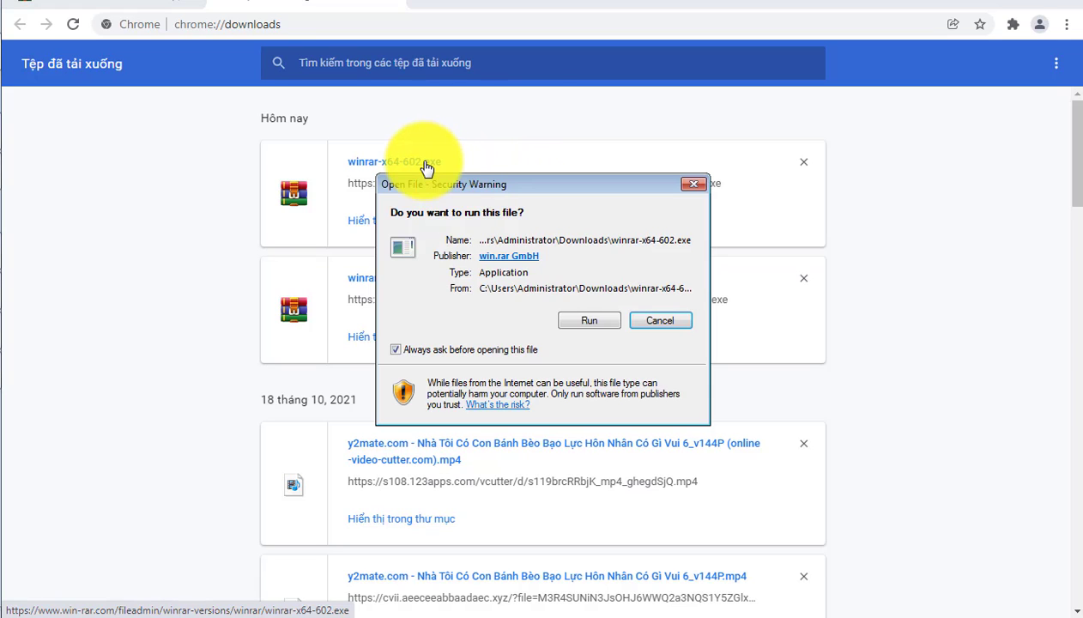
pyautogui.click(584, 318)
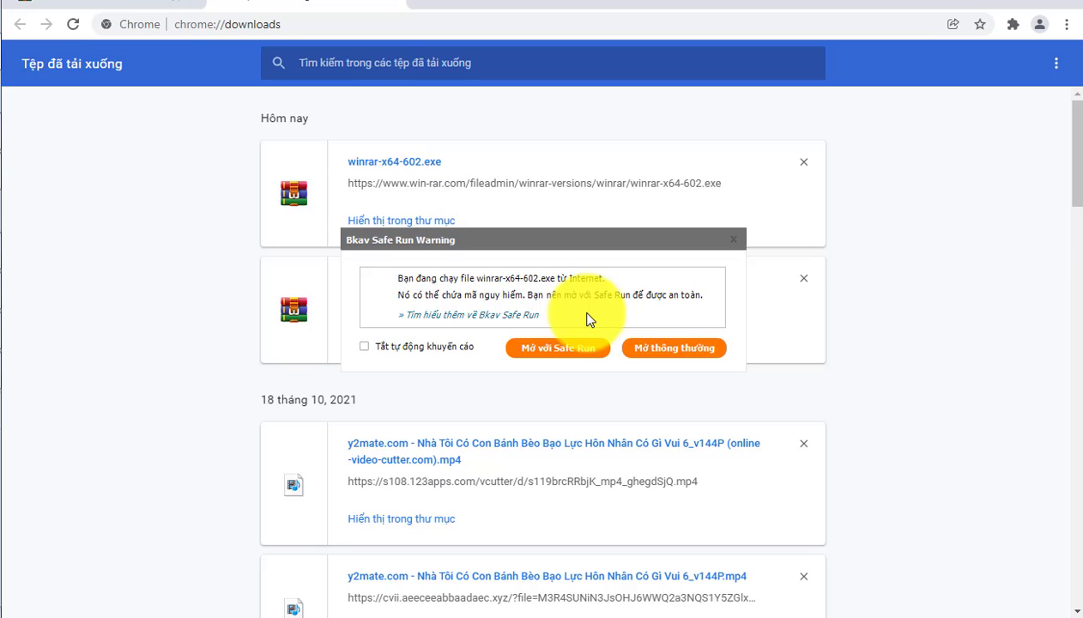
pyautogui.click(660, 343)
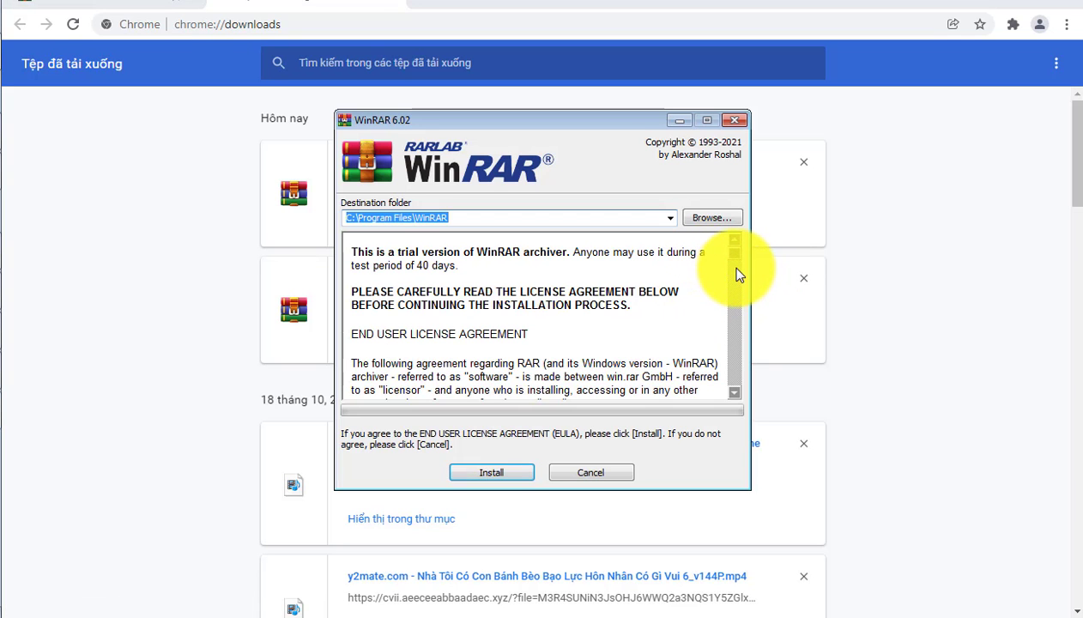
pyautogui.moveTo(737, 257)
pyautogui.mouseDown()
pyautogui.moveTo(742, 276)
pyautogui.moveTo(745, 261)
pyautogui.mouseUp()
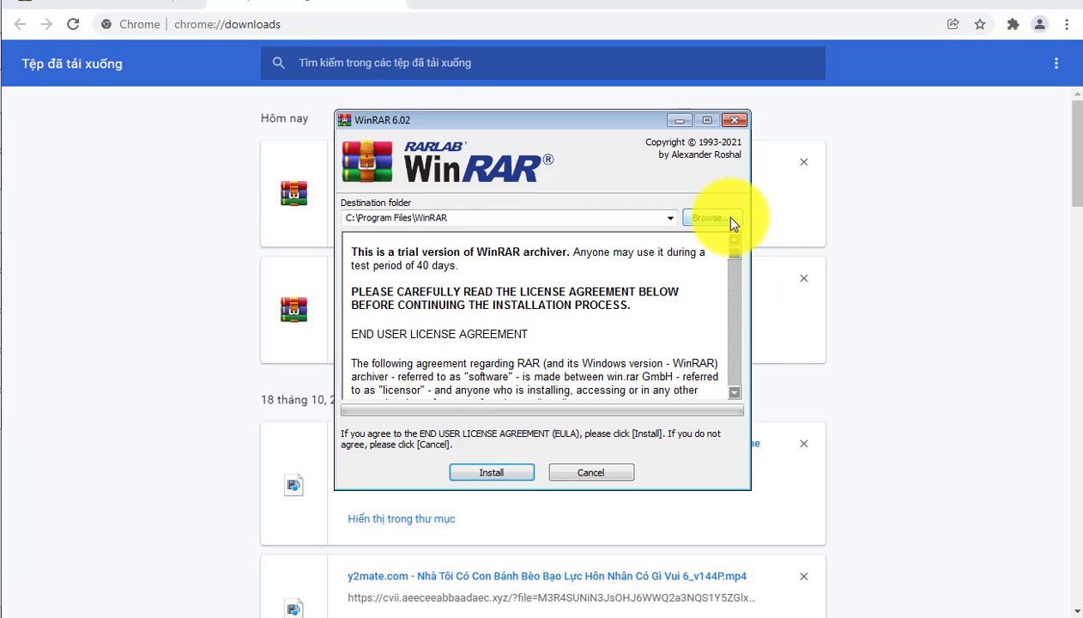
pyautogui.click(731, 220)
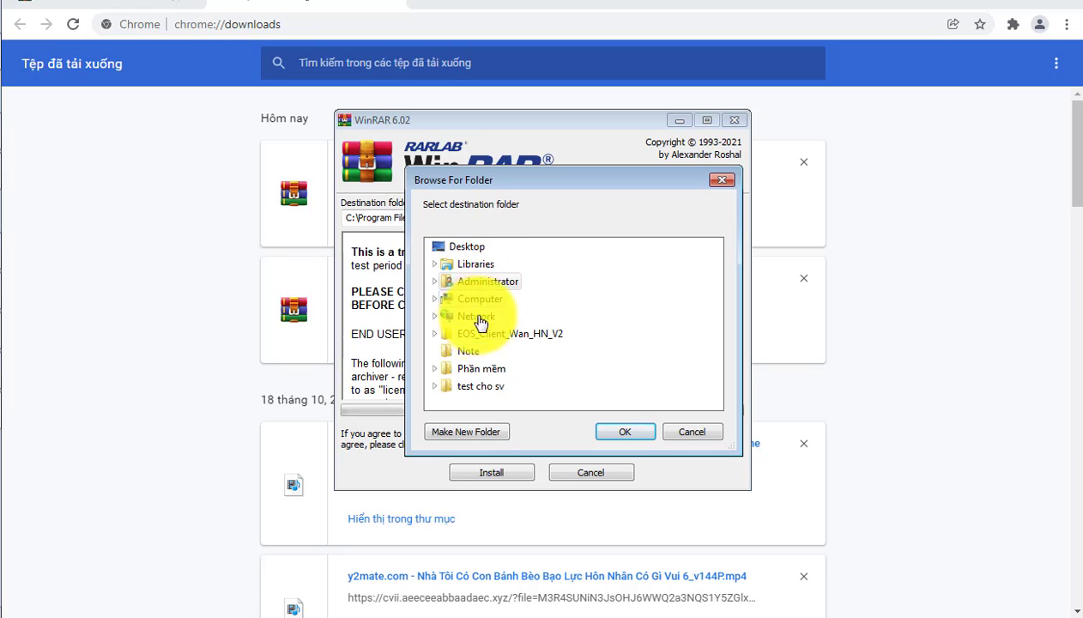
pyautogui.click(437, 298)
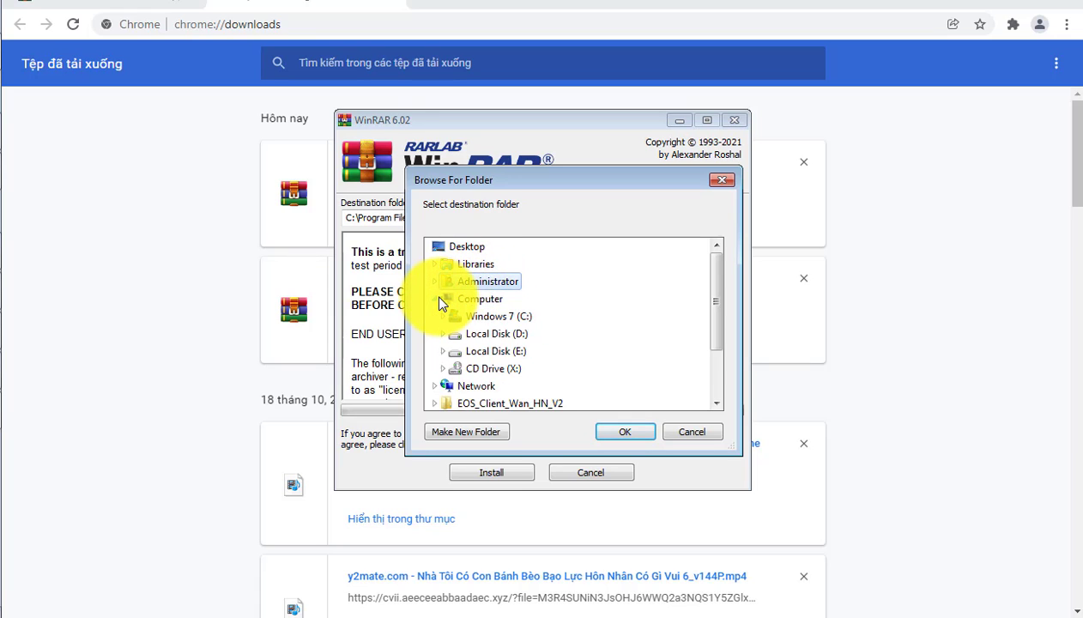
pyautogui.doubleClick(494, 334)
pyautogui.scroll(-2, 495, 334)
pyautogui.scroll(2, 495, 334)
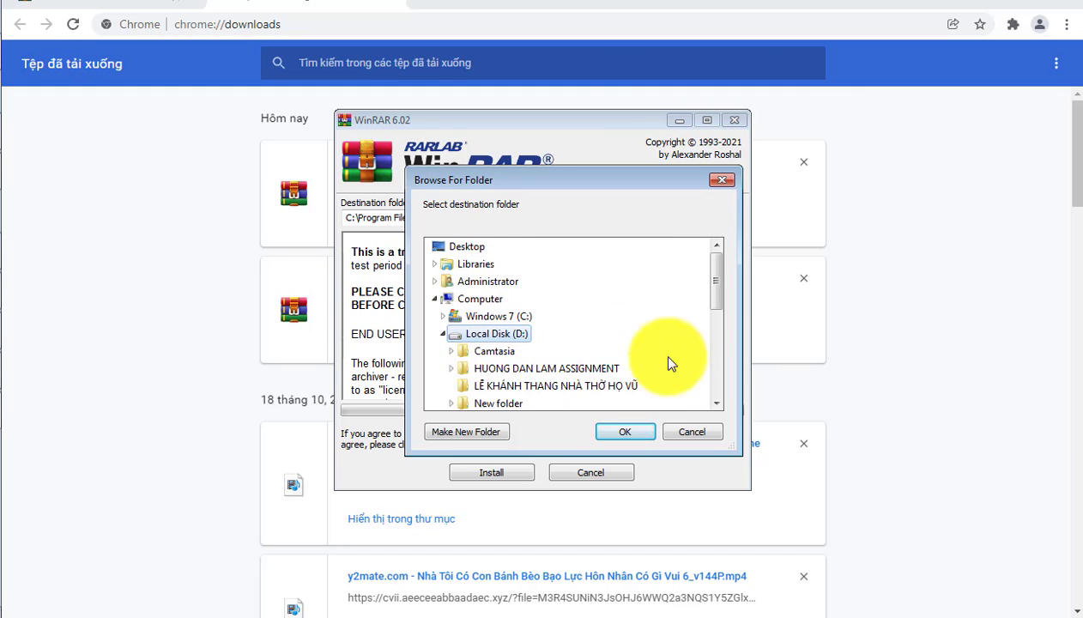
pyautogui.click(673, 432)
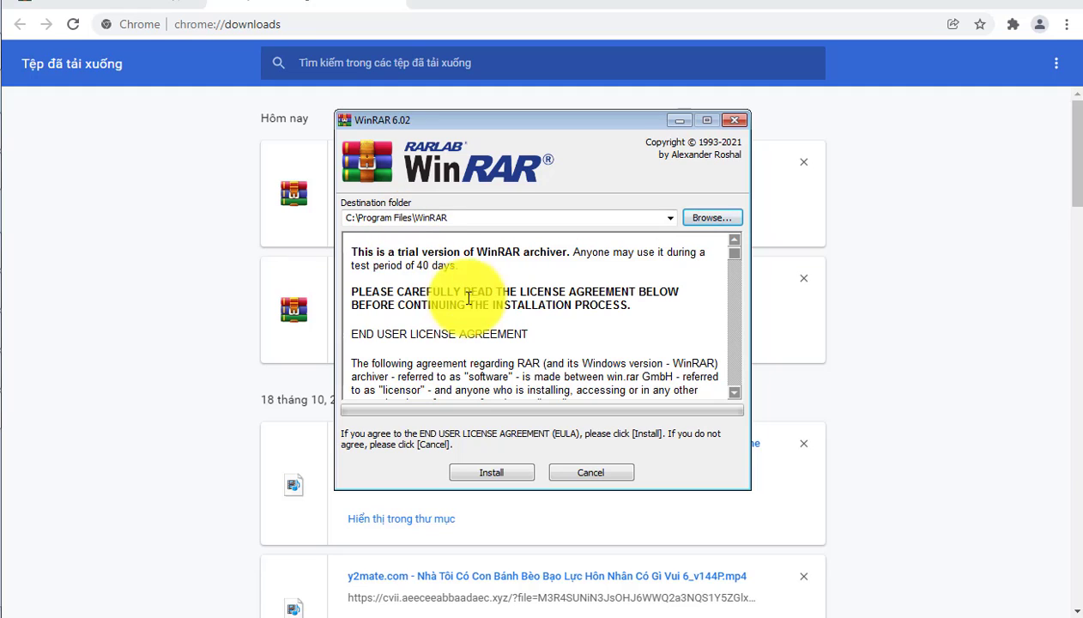
# Step: Install WinRAR in C:\Program Files\WinRAR, associate it with all listed archive types, and finish the setup
pyautogui.click(513, 467)
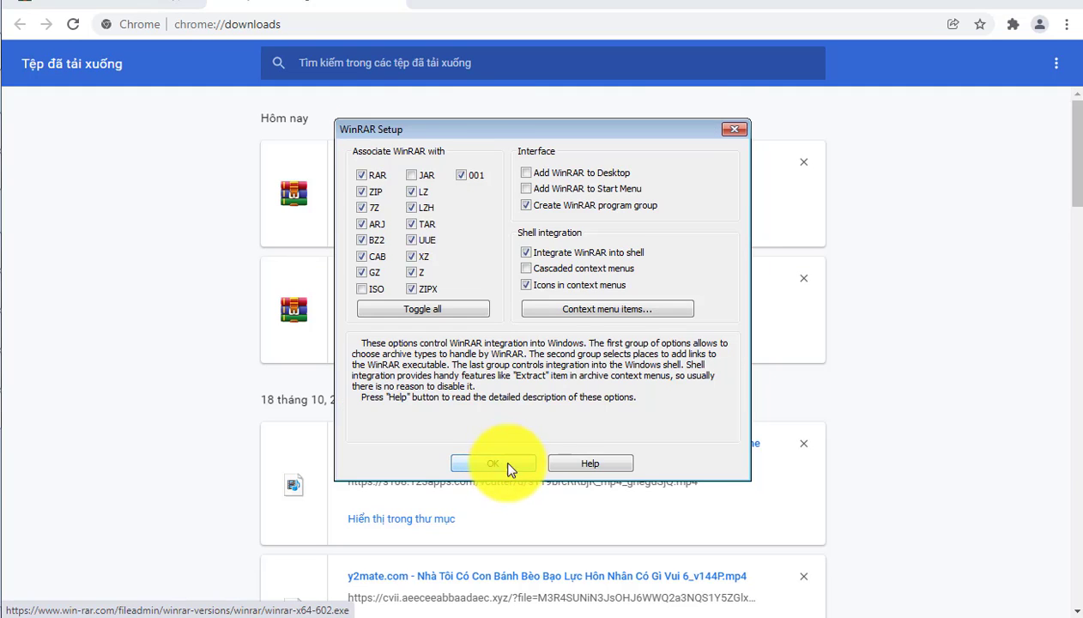
pyautogui.click(410, 309)
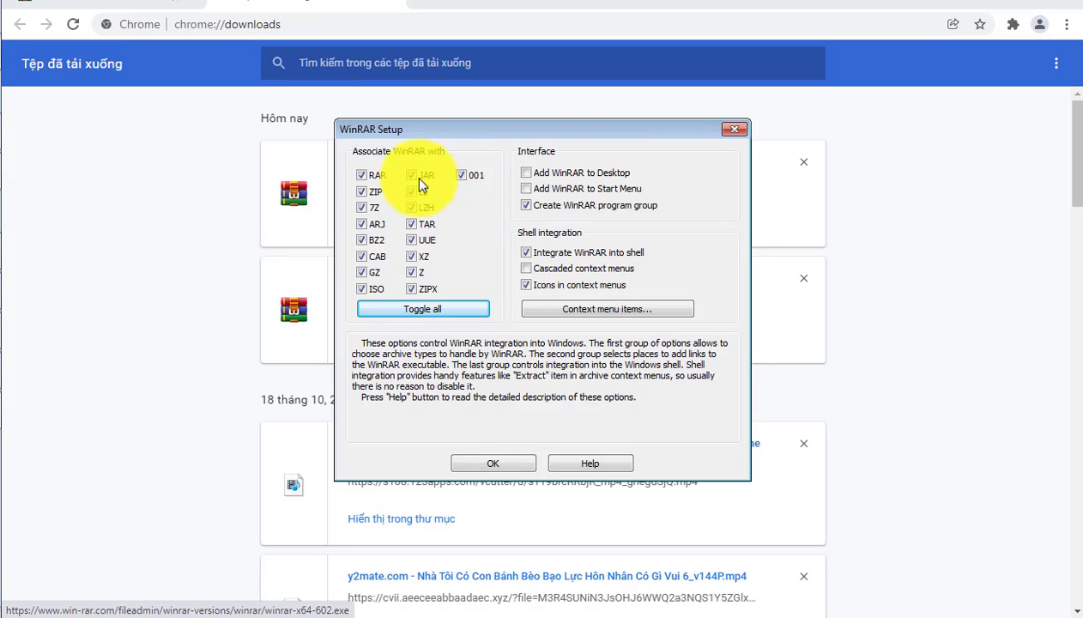
pyautogui.click(493, 462)
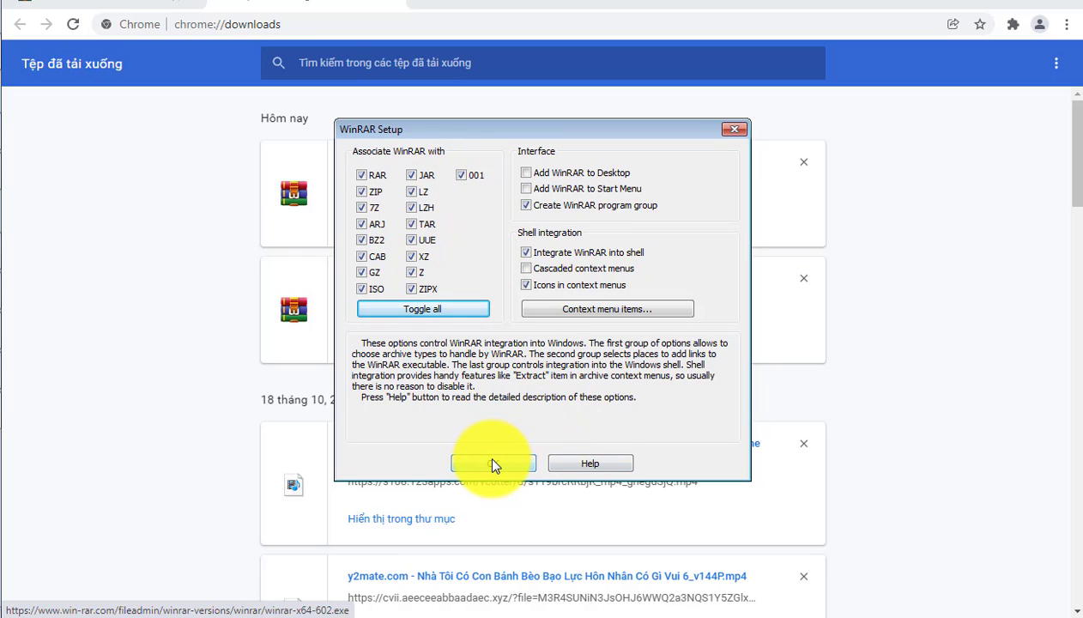
pyautogui.click(495, 464)
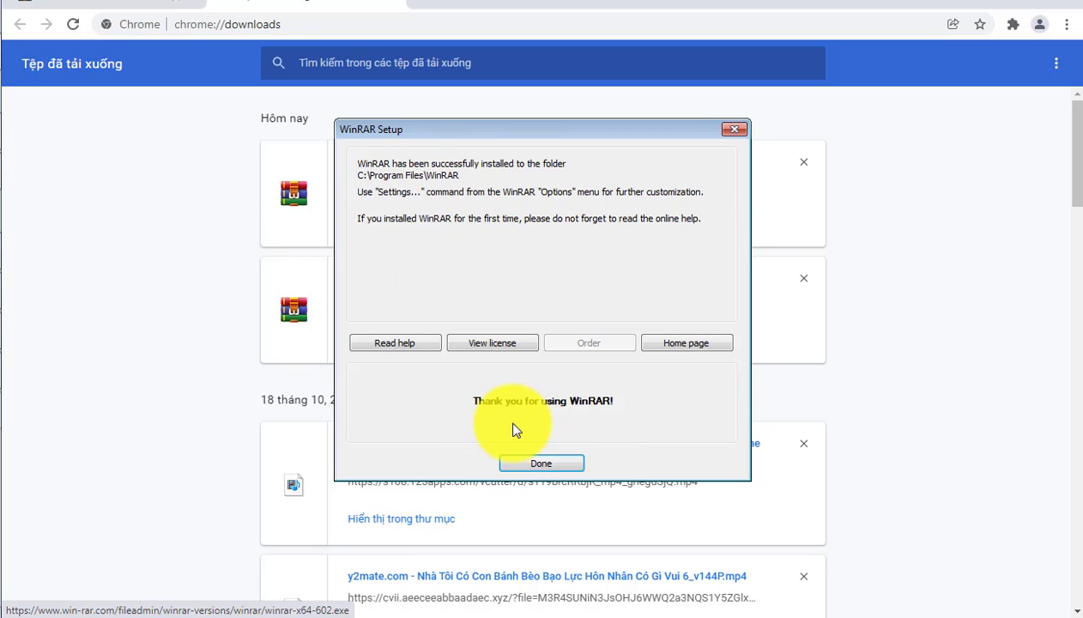
pyautogui.click(540, 461)
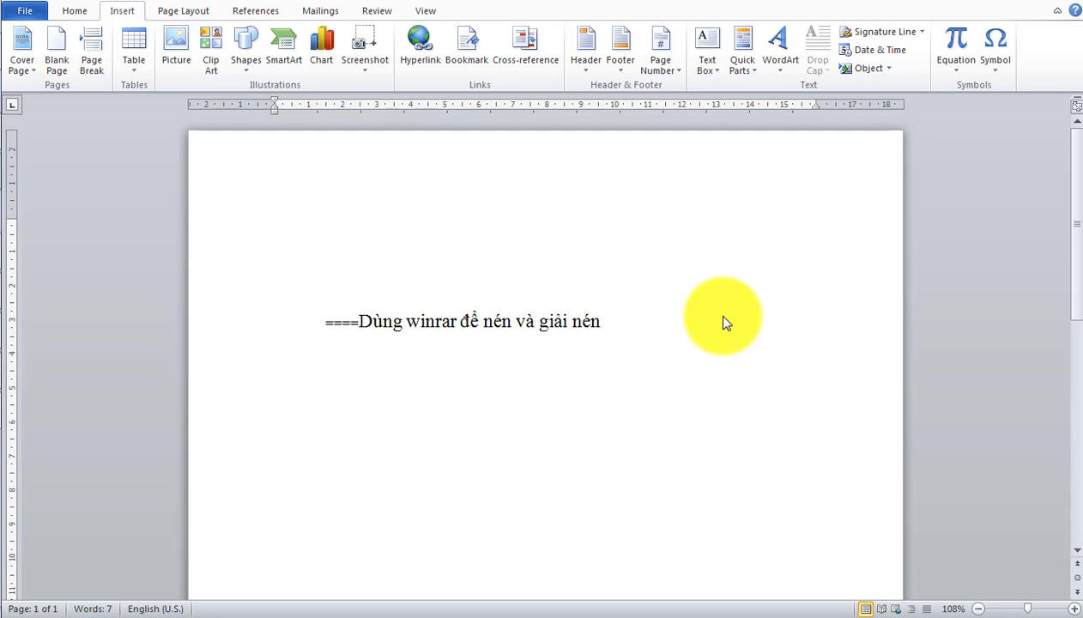
# Step: Switch to the Downloads folder in Windows Explorer and maximize its window
pyautogui.click(1, 132)
pyautogui.click(920, 316)
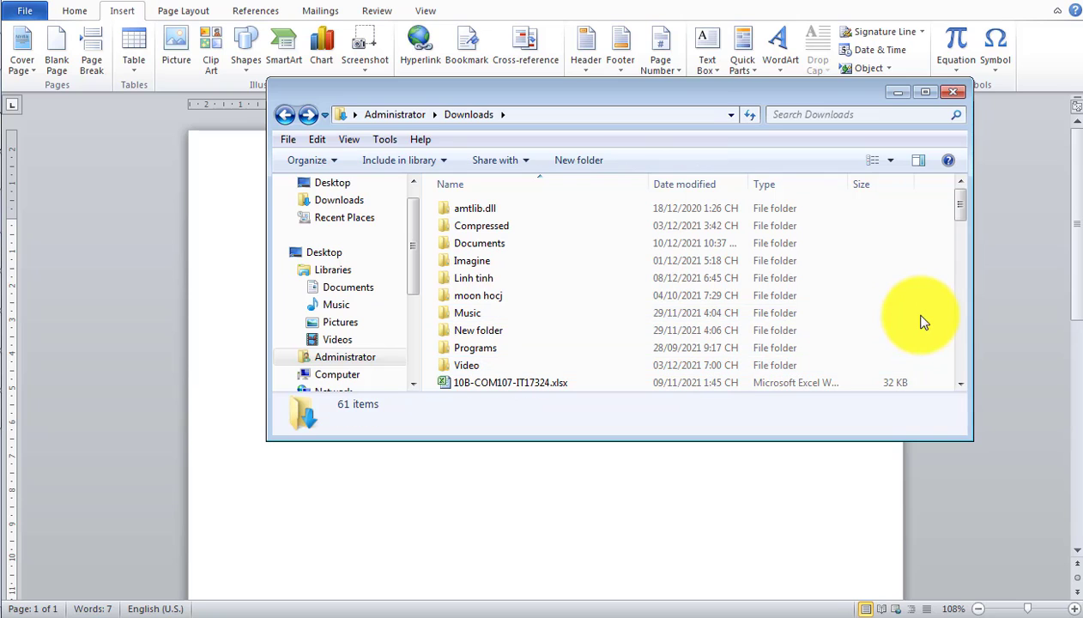
pyautogui.click(925, 92)
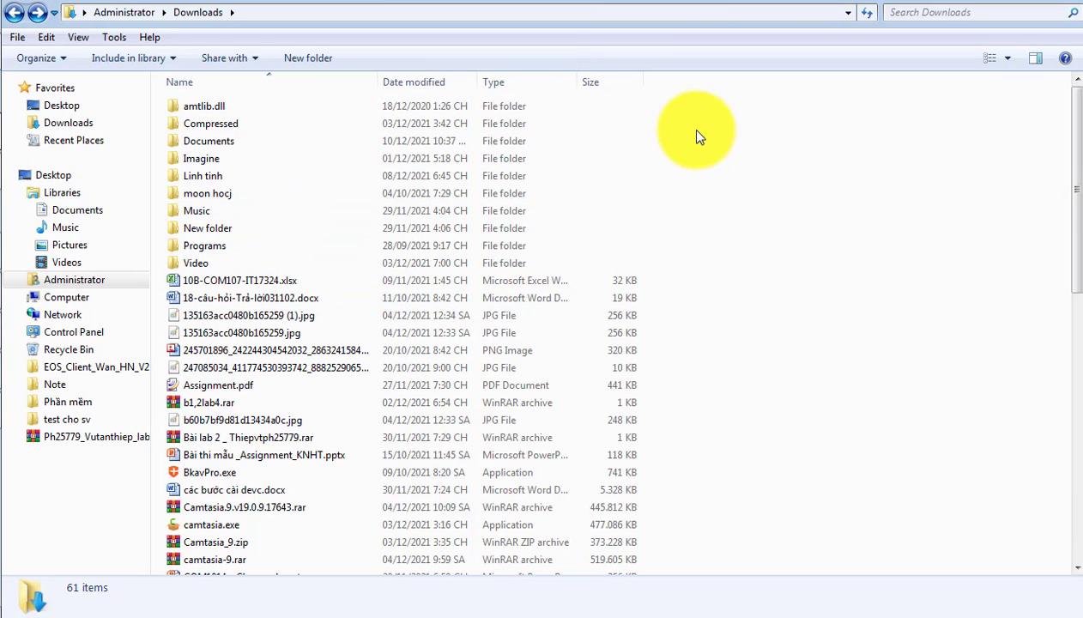
pyautogui.moveTo(698, 135); pyautogui.dragTo(683, 176)
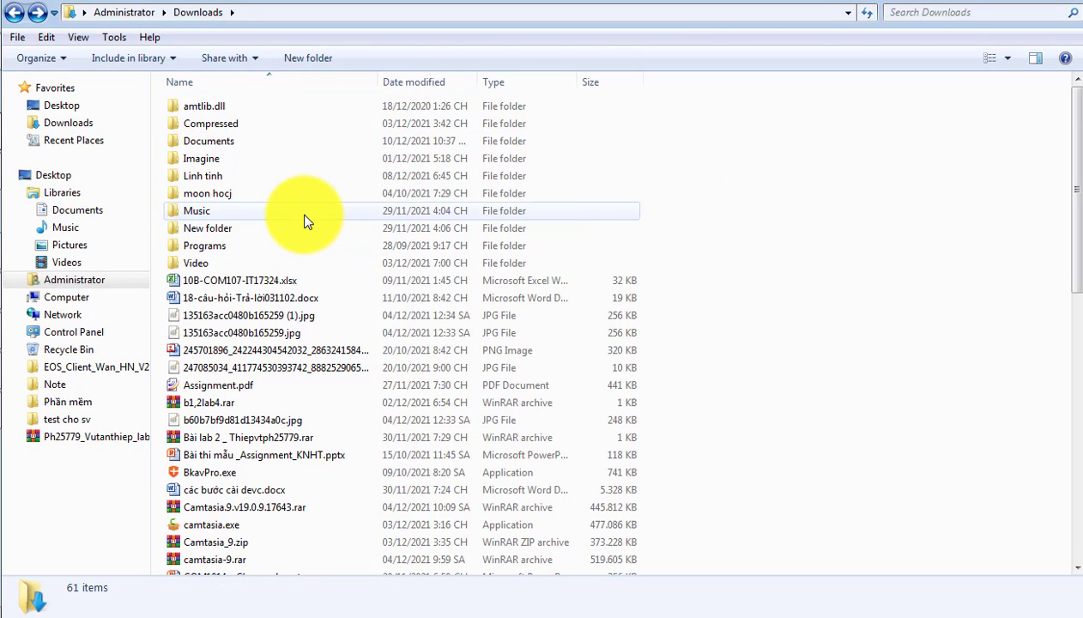
# Step: Start adding the Music folder to a WinRAR archive and name the archive file nén.rar
pyautogui.moveTo(307, 221); pyautogui.dragTo(214, 211)
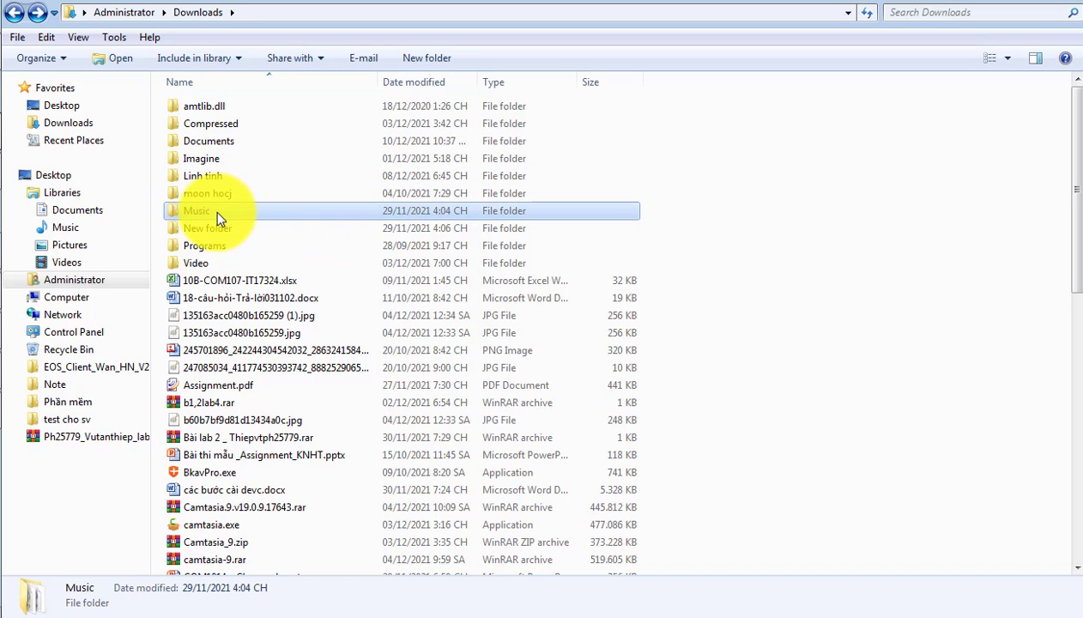
pyautogui.rightClick(214, 211)
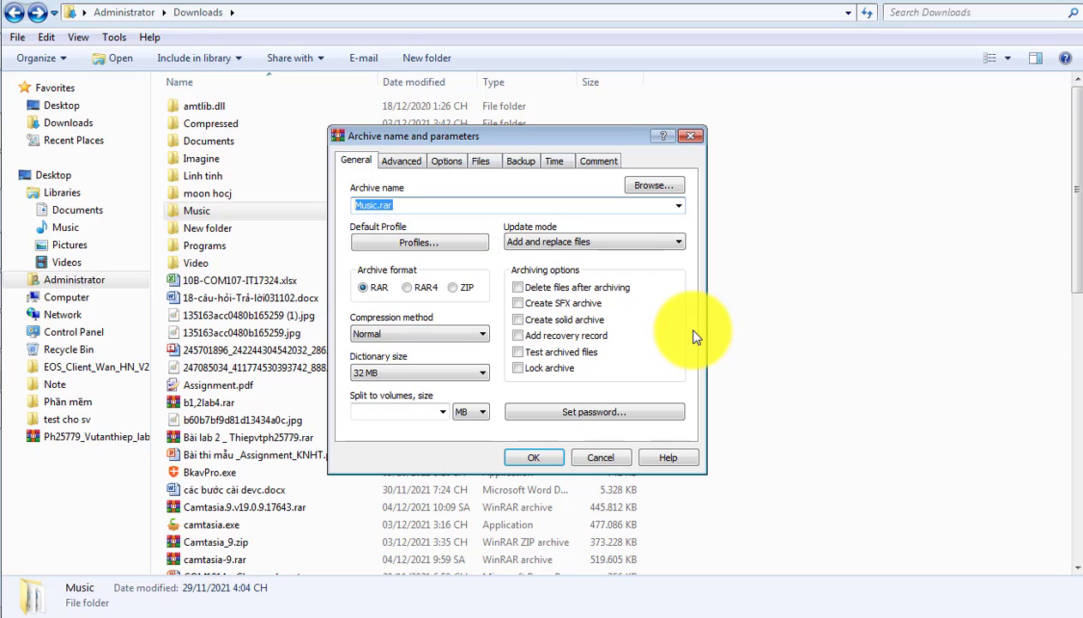
pyautogui.doubleClick(365, 206)
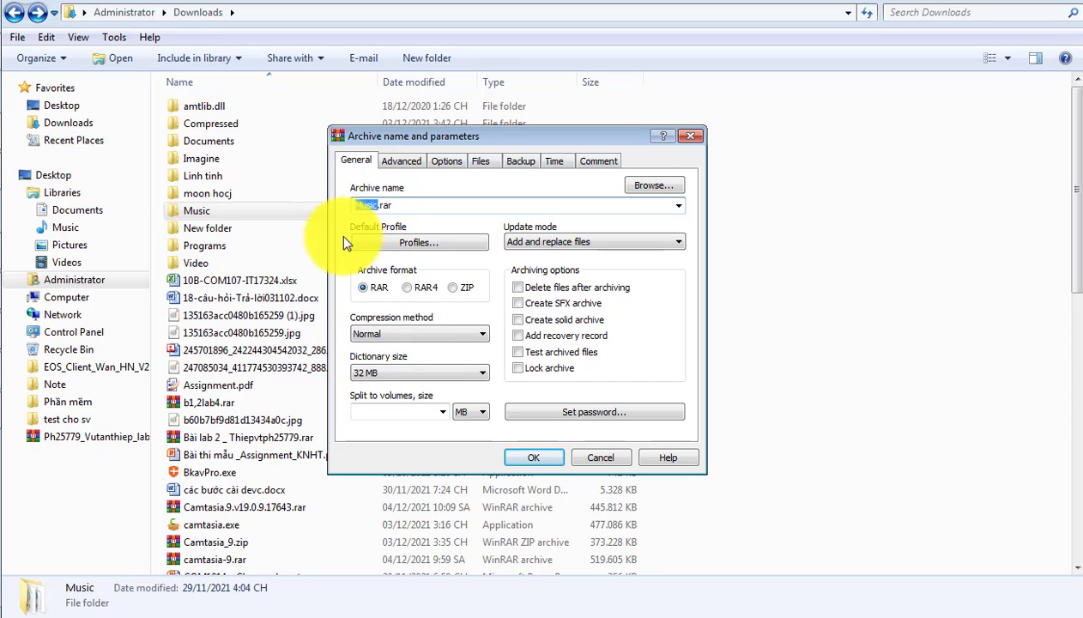
pyautogui.write('file nen')
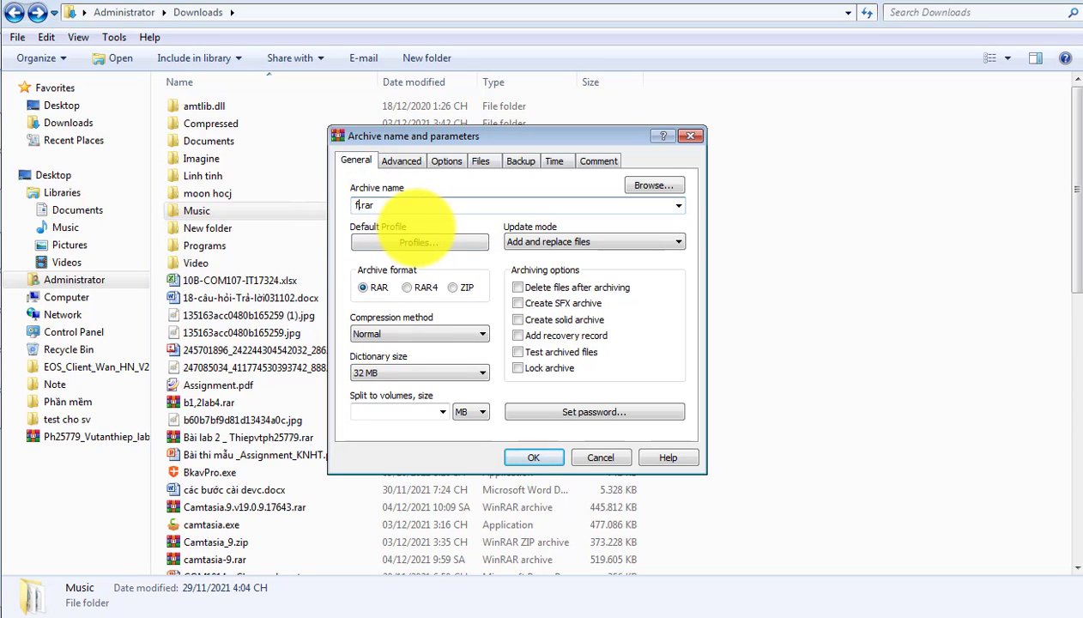
pyautogui.write('s')
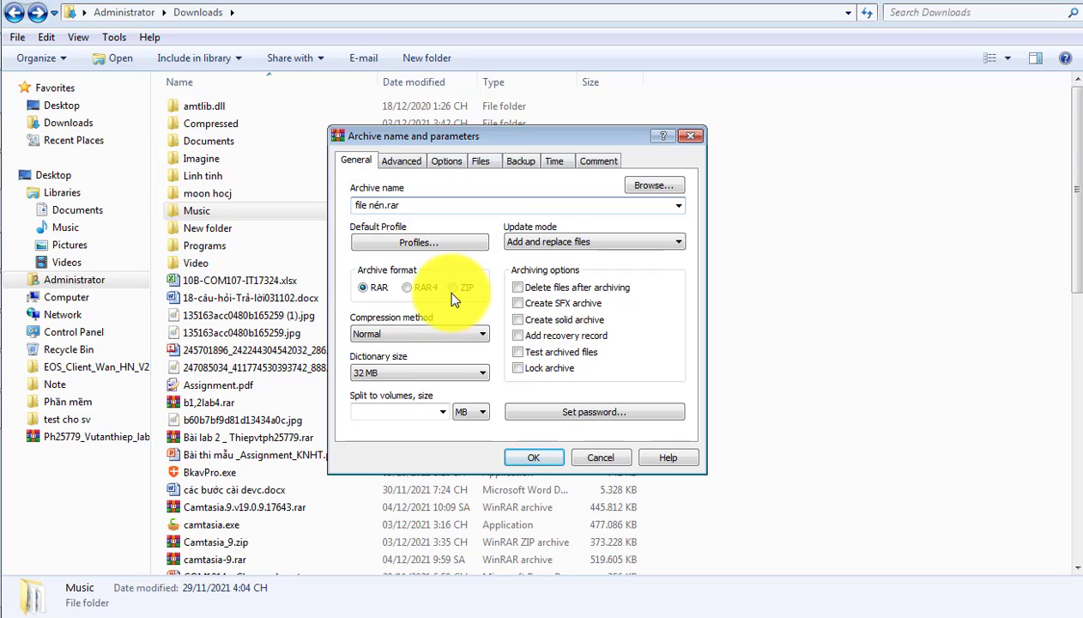
# Step: Keep the compression method at Normal and add the manual archive comment "đây là chú thích"
pyautogui.click(429, 335)
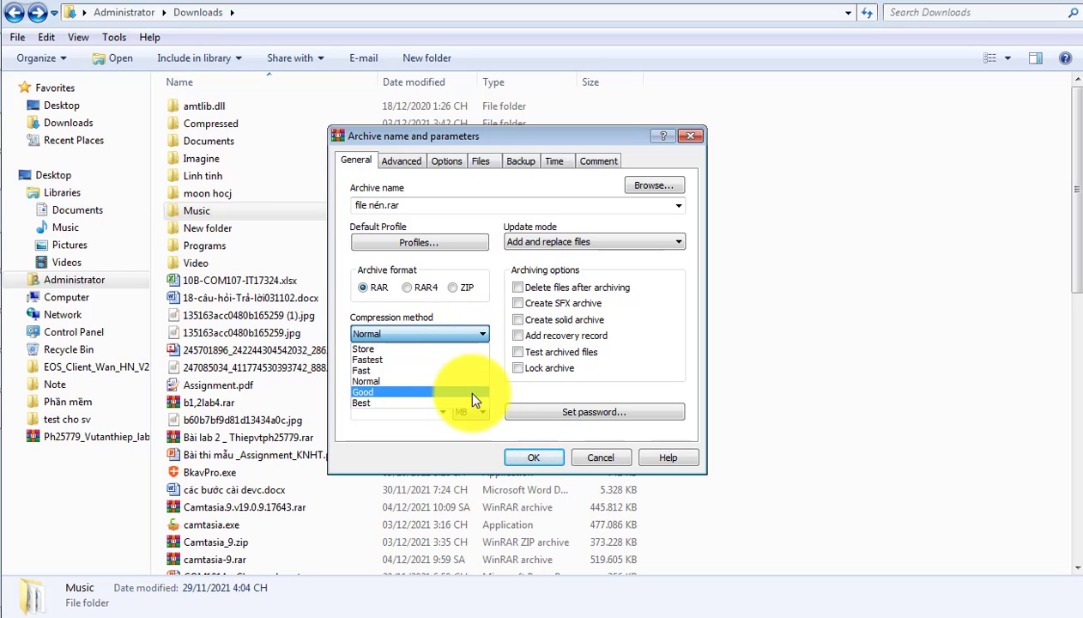
pyautogui.click(452, 381)
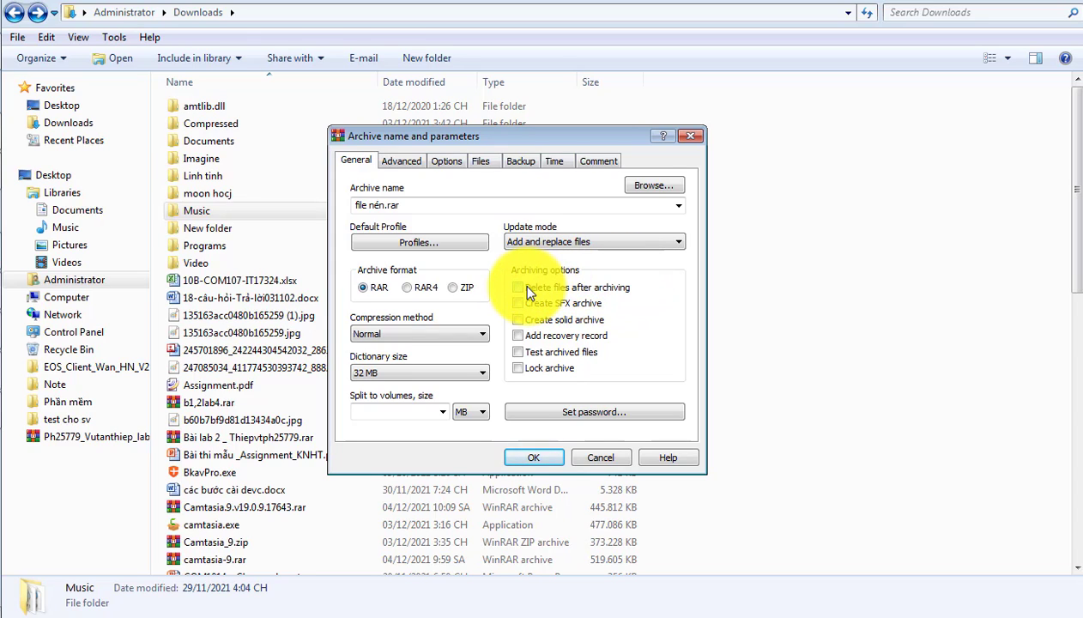
pyautogui.click(595, 163)
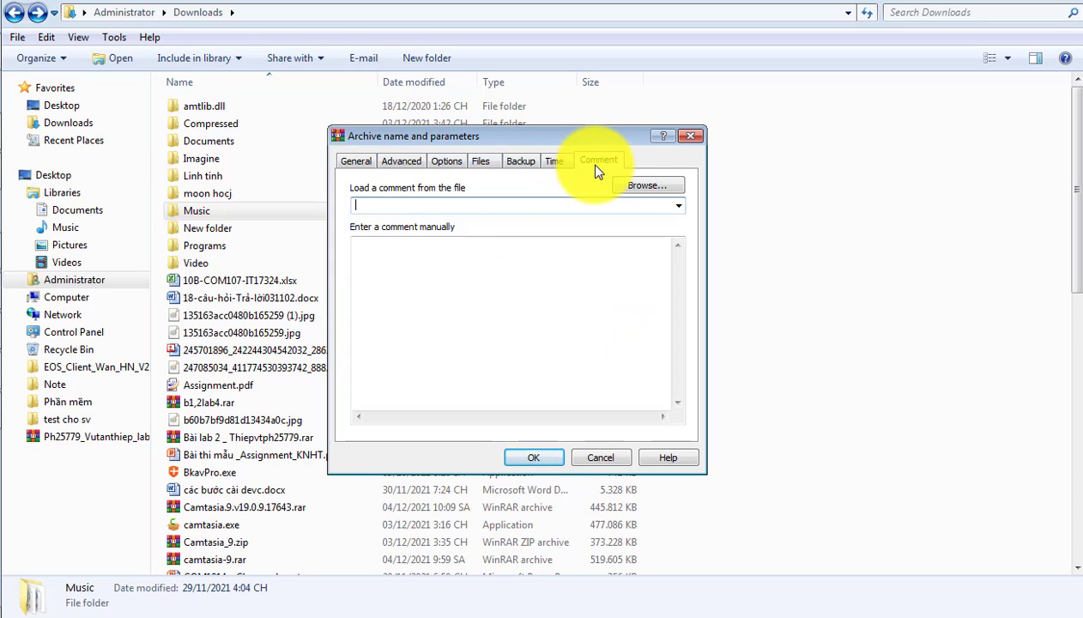
pyautogui.click(471, 249)
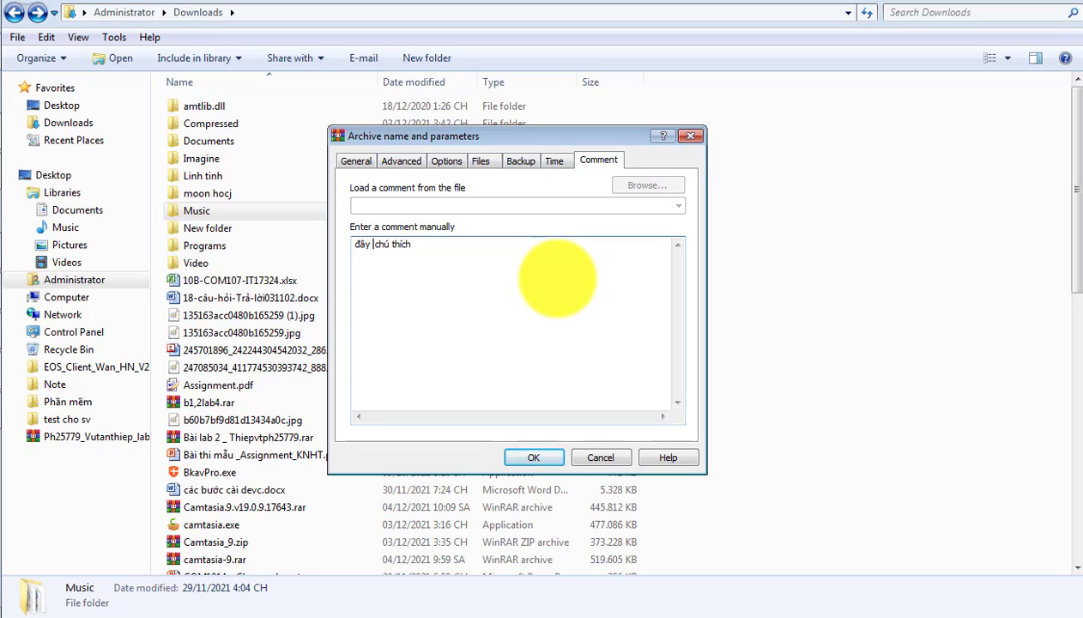
pyautogui.write('f')
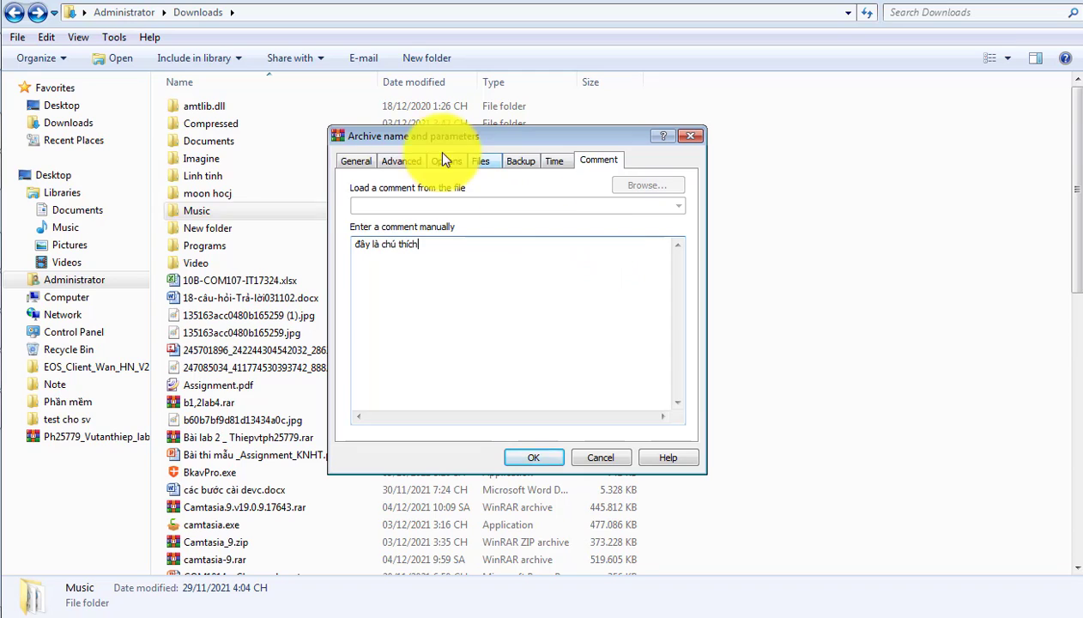
pyautogui.click(360, 161)
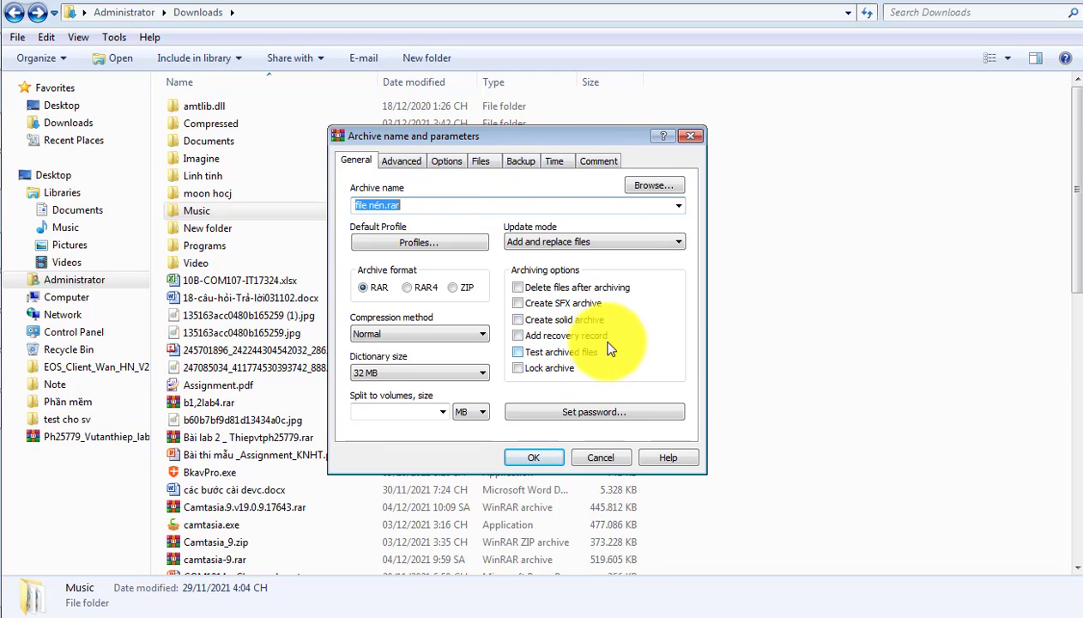
# Step: Try entering an archive password in the password dialog, and cancel without applying it
pyautogui.click(623, 411)
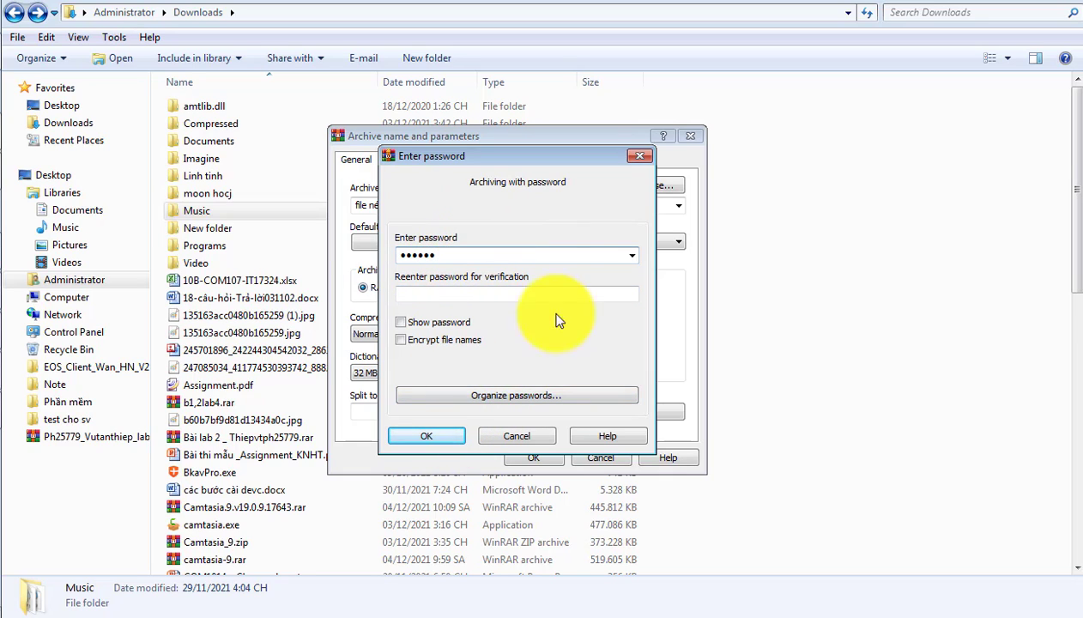
pyautogui.click(497, 434)
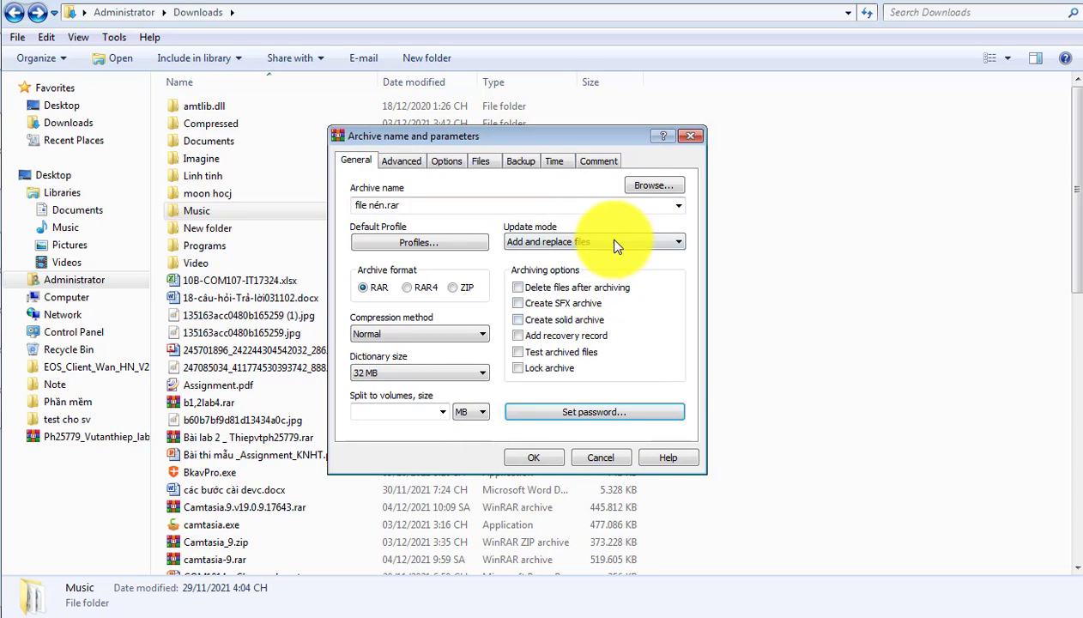
# Step: Set the archive's save location to the Video folder inside Downloads, keeping the name file nén.rar, and create the archive
pyautogui.click(651, 189)
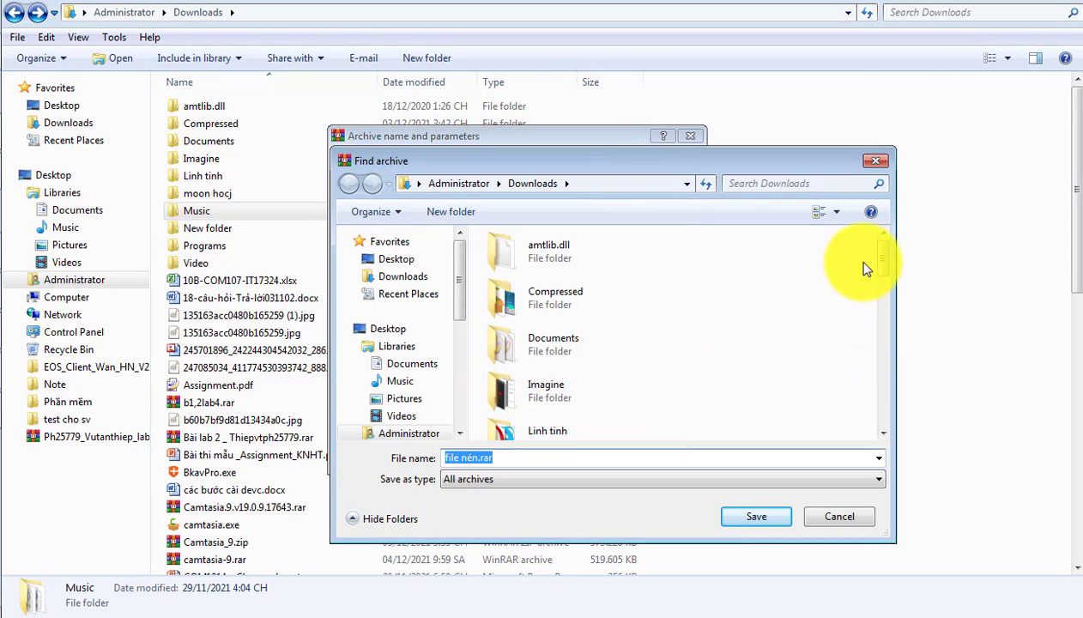
pyautogui.moveTo(882, 257); pyautogui.dragTo(910, 330)
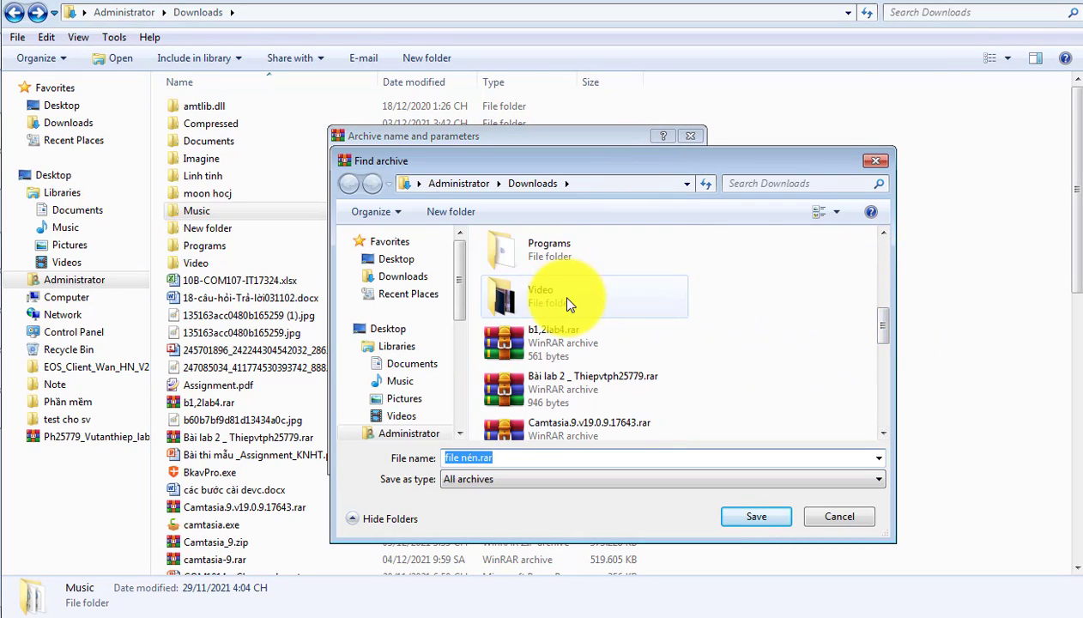
pyautogui.doubleClick(564, 300)
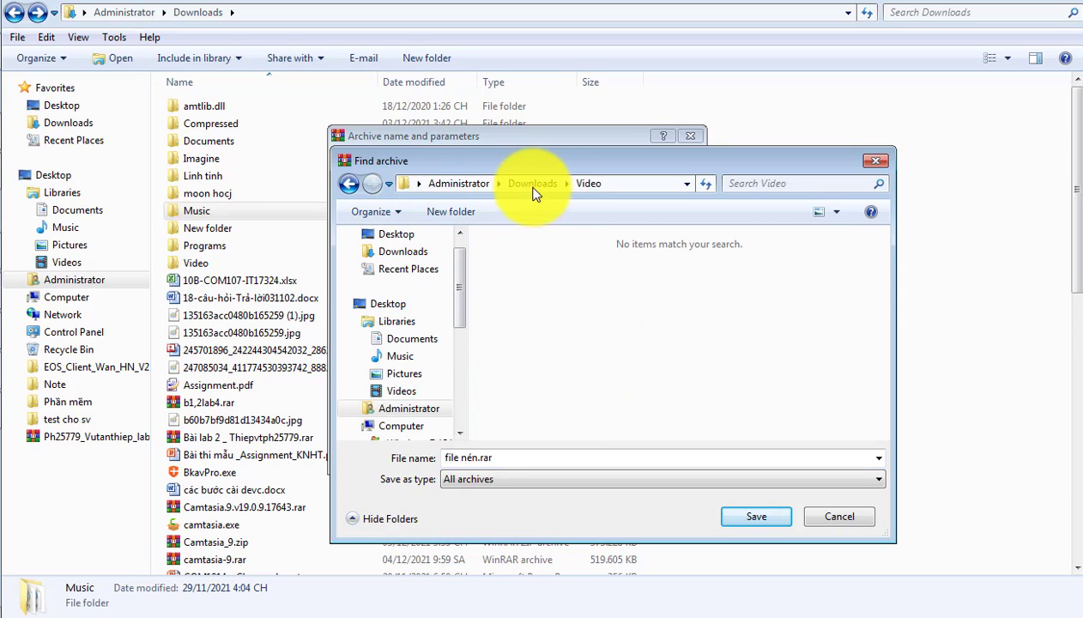
pyautogui.click(764, 521)
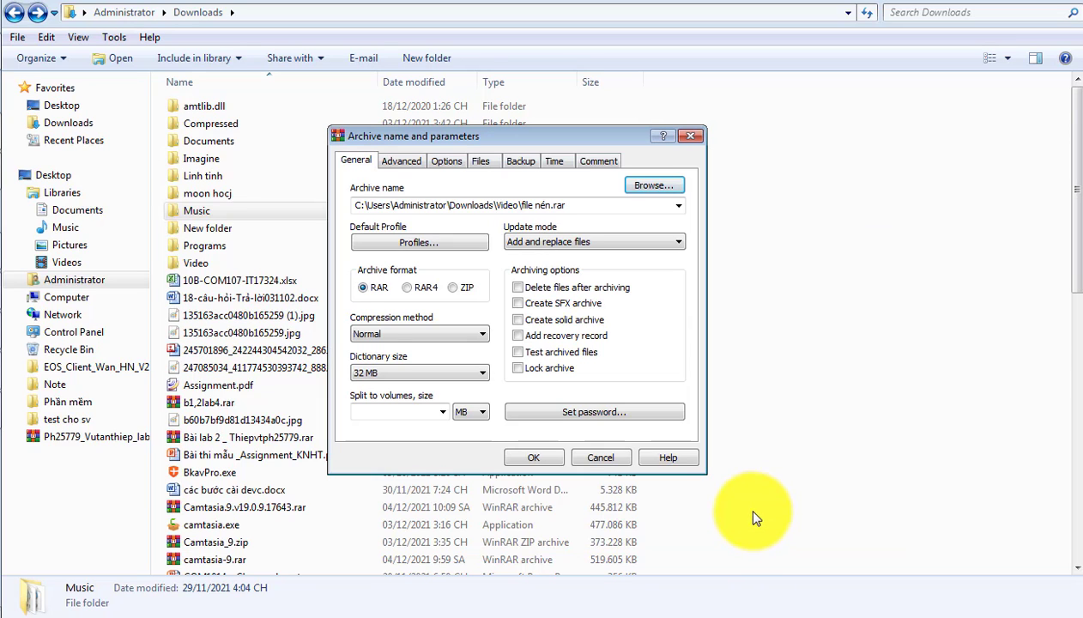
pyautogui.click(534, 459)
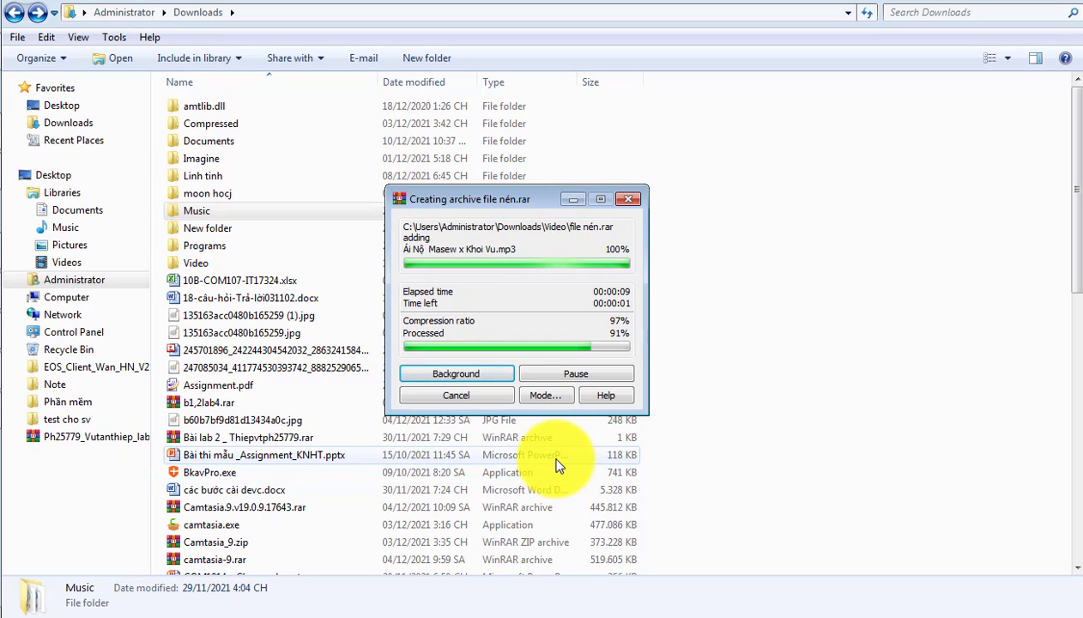
# Step: Open file nén.rar from the Video folder and check the comment stored in the archive
pyautogui.doubleClick(230, 261)
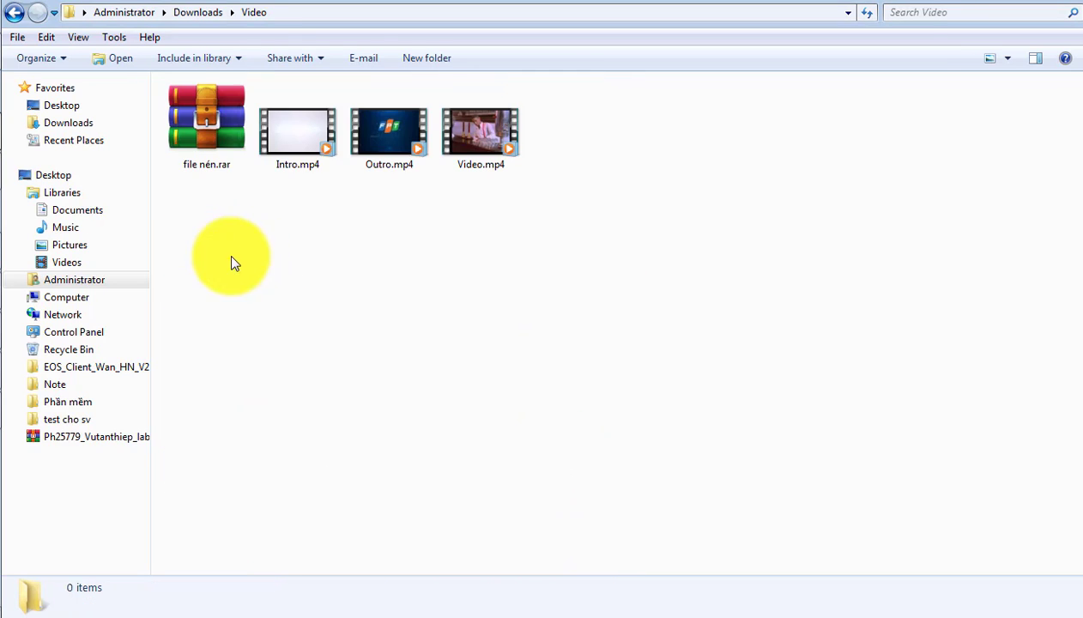
pyautogui.click(213, 150)
pyautogui.doubleClick(214, 153)
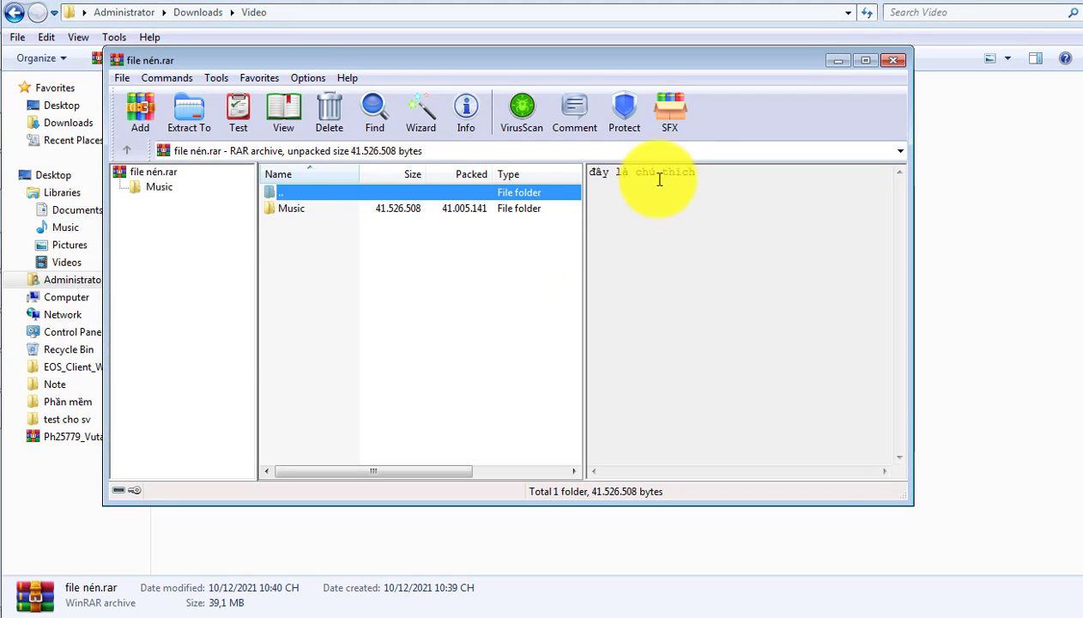
pyautogui.moveTo(710, 170); pyautogui.dragTo(580, 176)
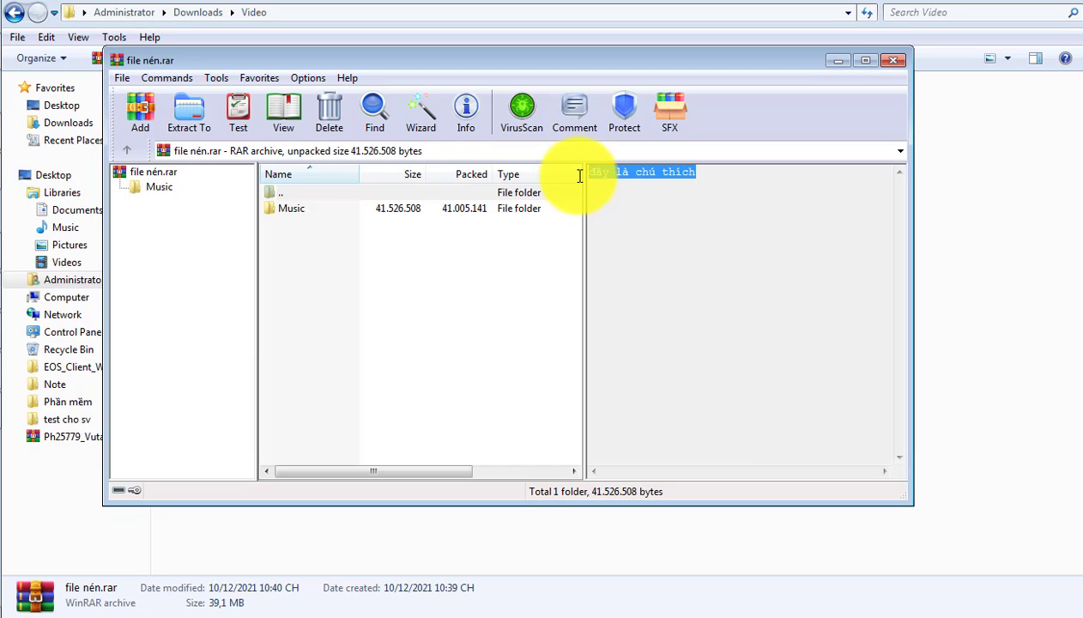
pyautogui.click(627, 176)
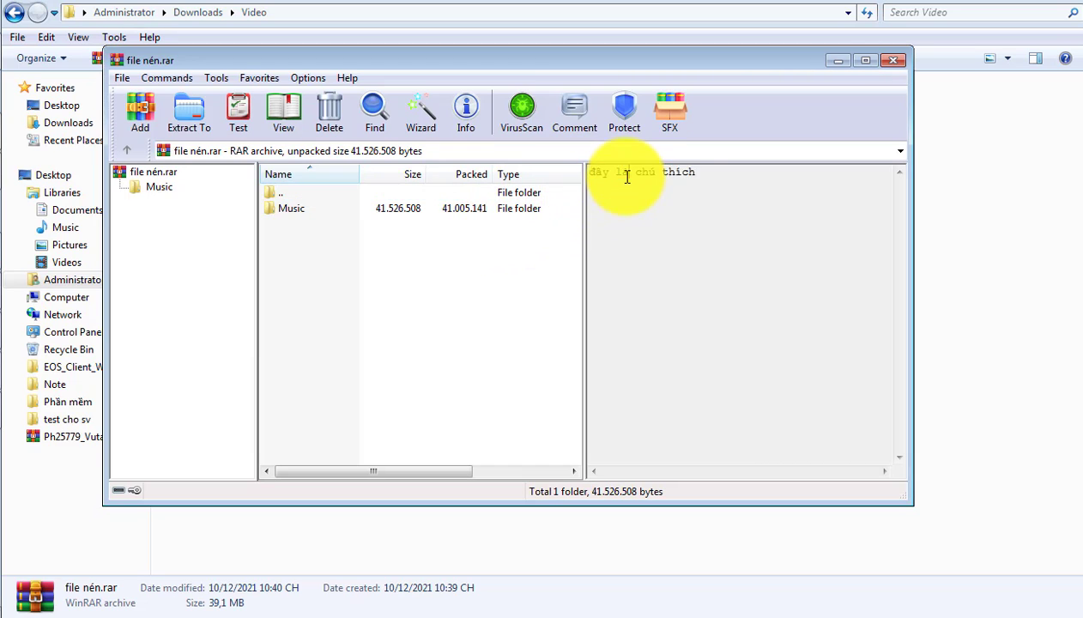
pyautogui.click(696, 190)
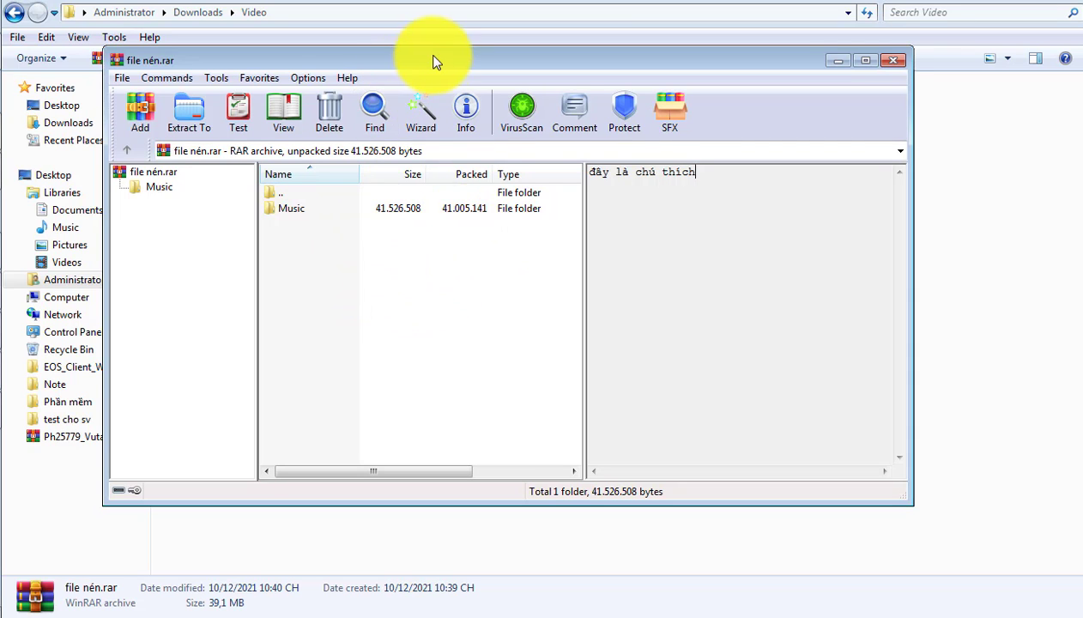
pyautogui.moveTo(433, 62); pyautogui.dragTo(467, 178)
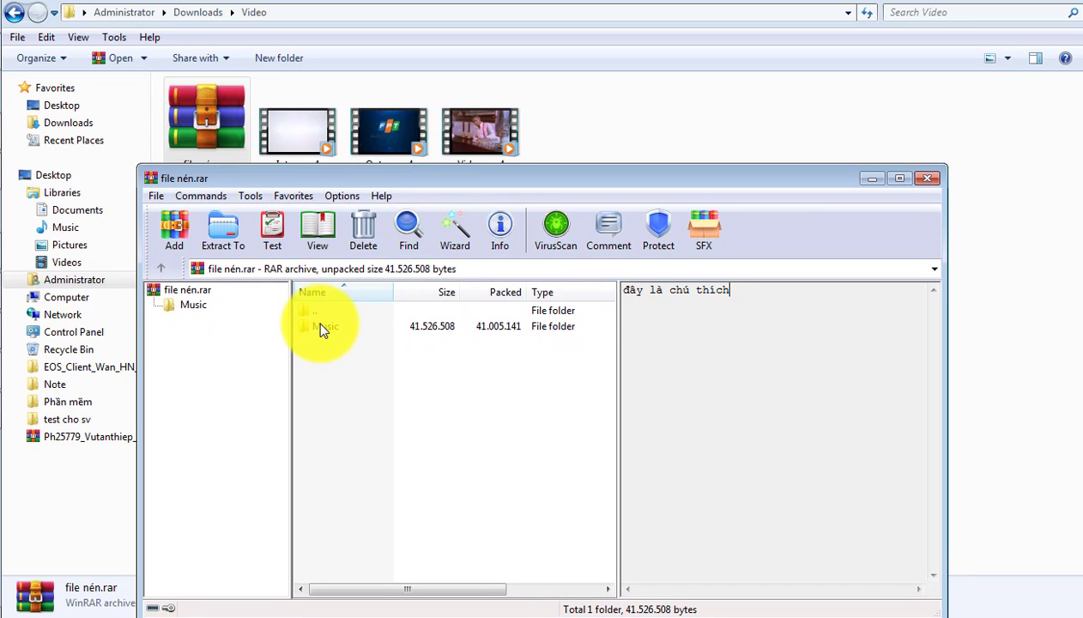
pyautogui.moveTo(320, 326); pyautogui.dragTo(440, 326)
pyautogui.click(209, 216)
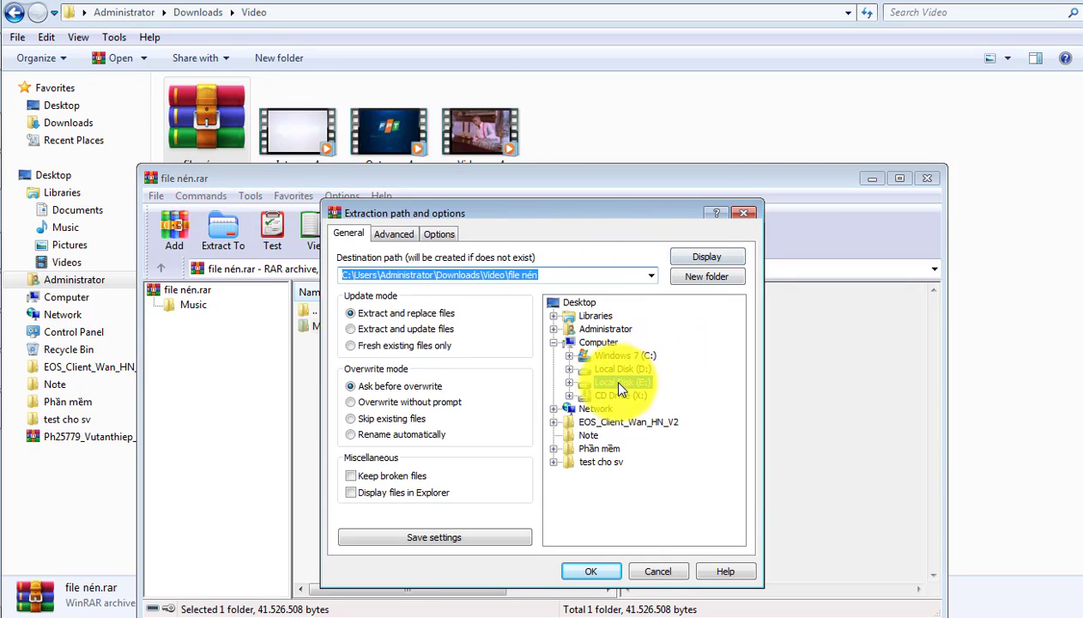
pyautogui.click(618, 383)
pyautogui.click(568, 382)
pyautogui.click(639, 408)
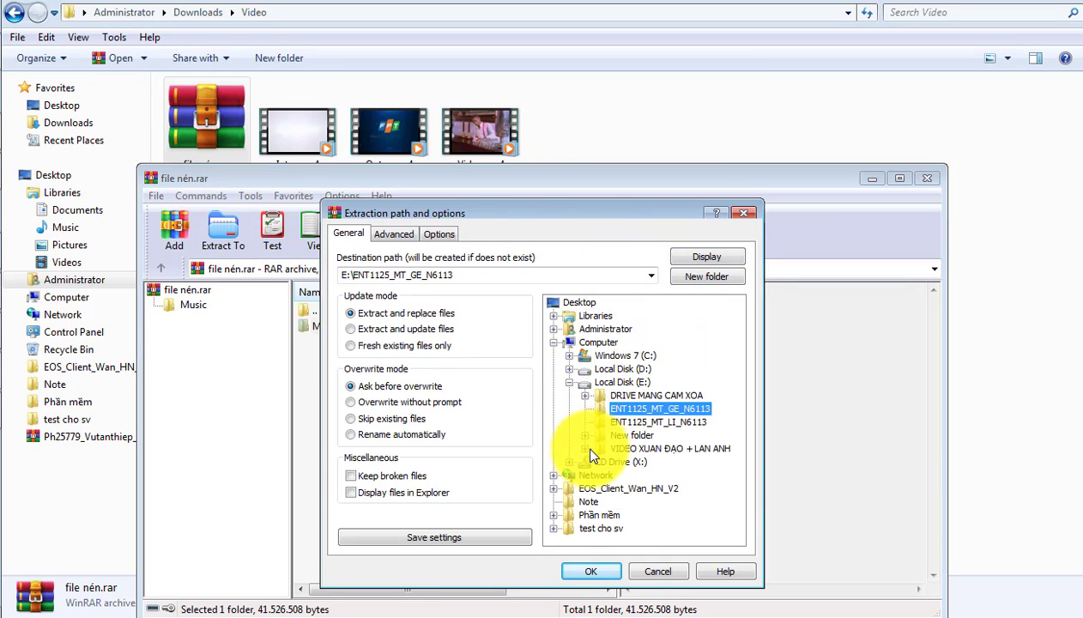
pyautogui.click(657, 571)
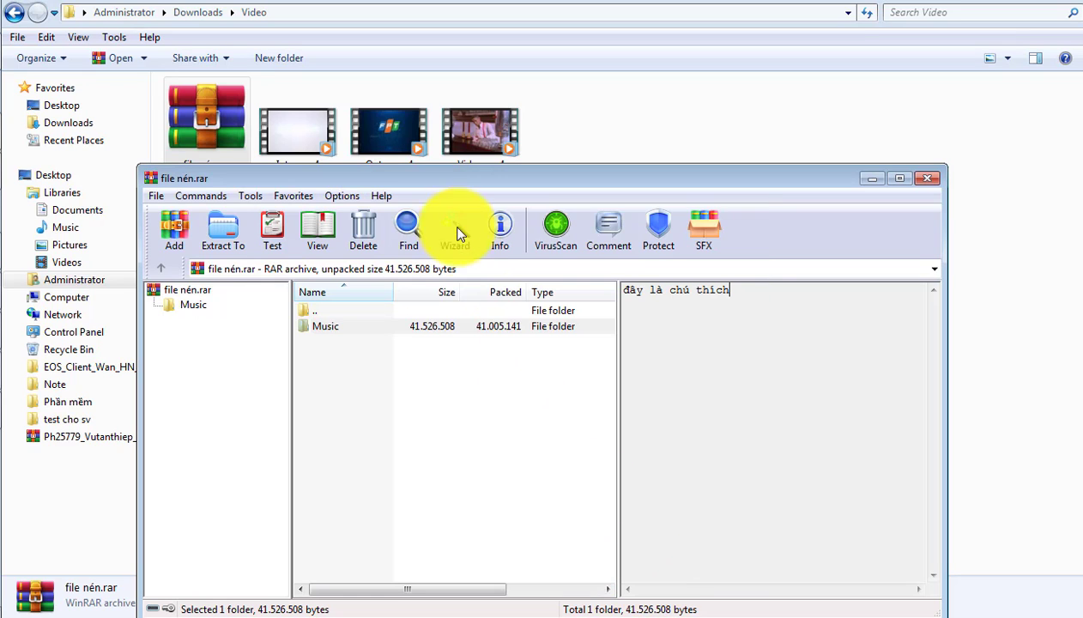
pyautogui.click(456, 233)
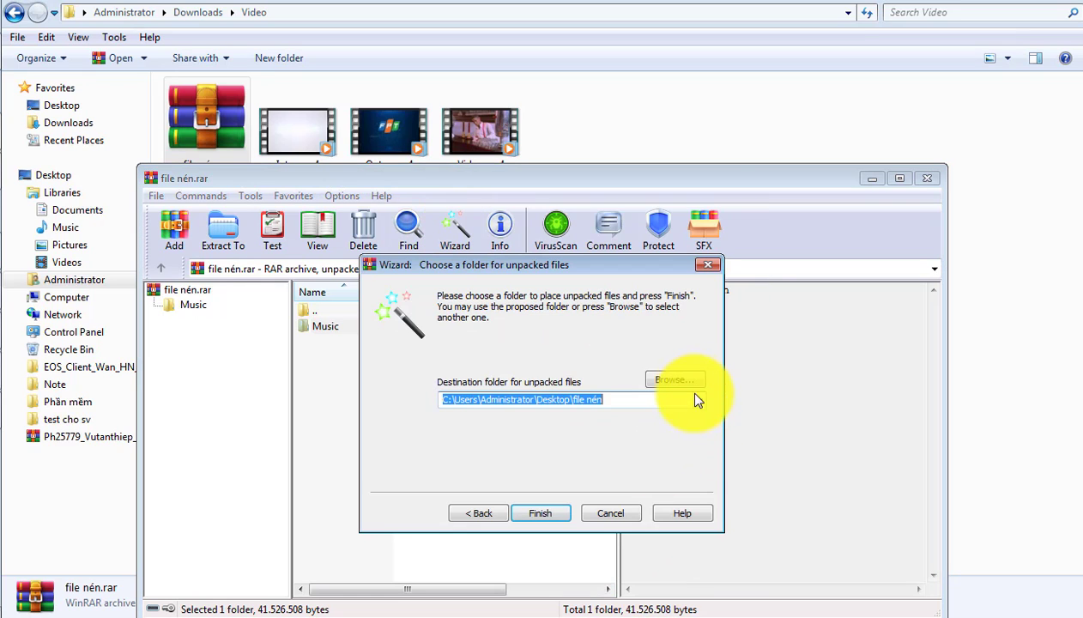
pyautogui.click(676, 379)
pyautogui.click(480, 351)
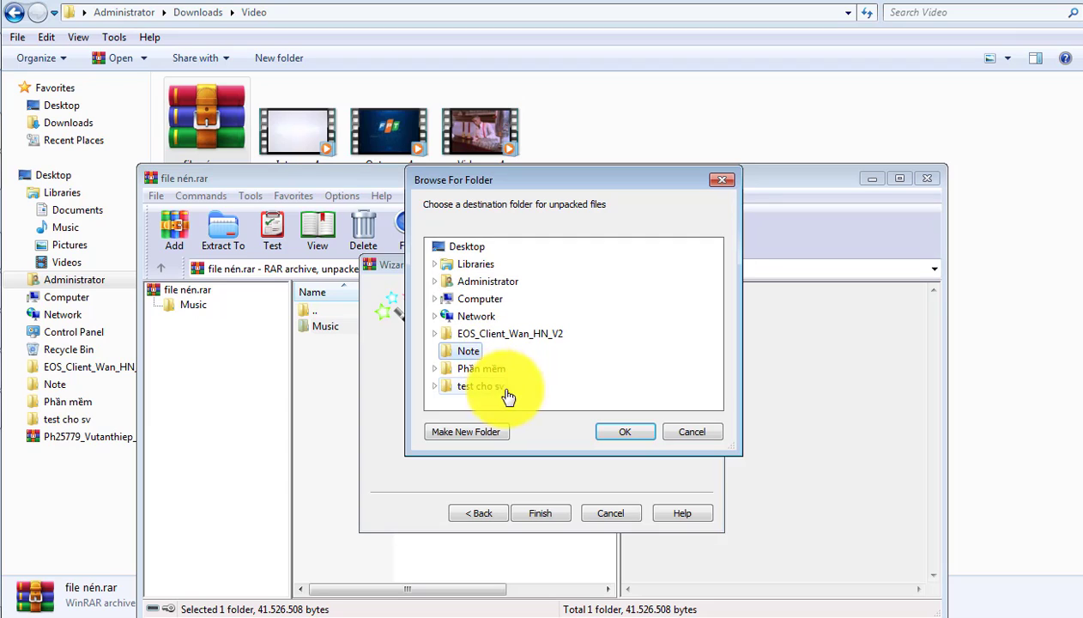
pyautogui.click(666, 434)
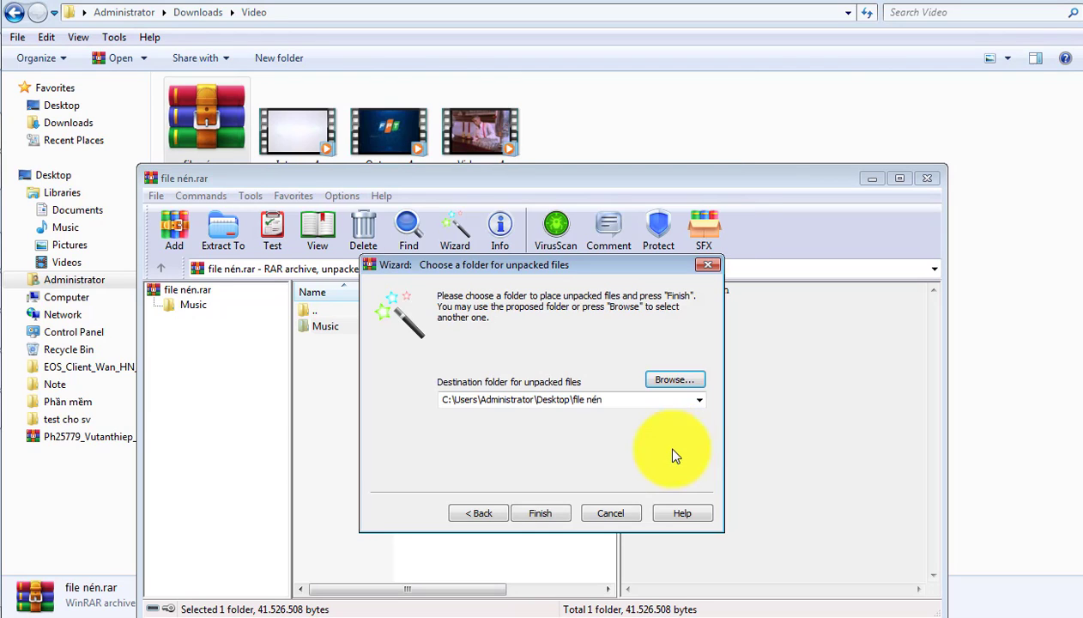
pyautogui.click(625, 511)
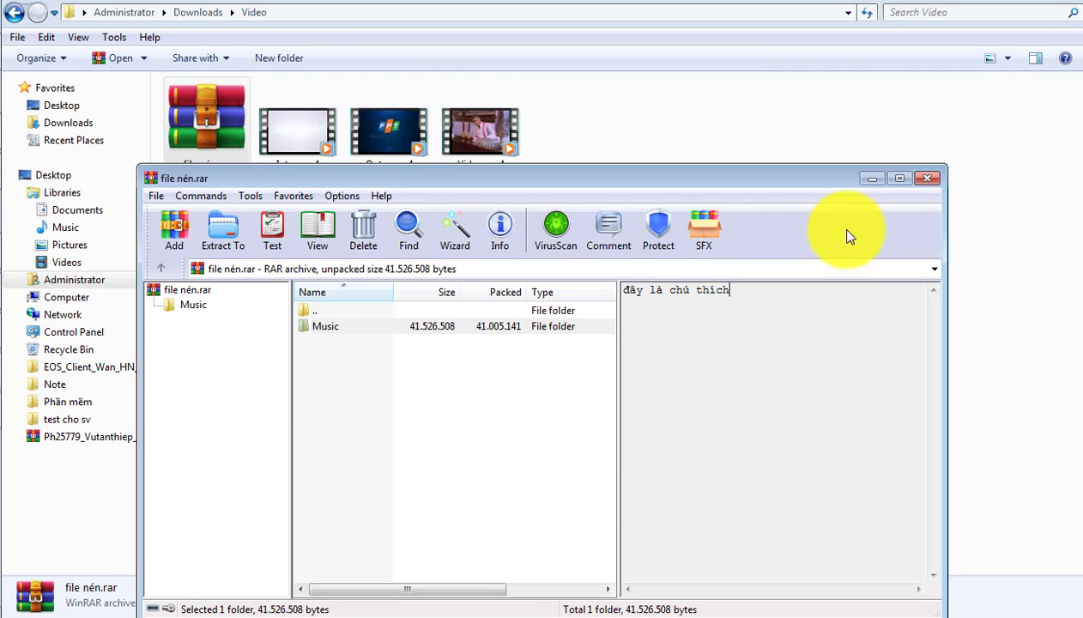
# Step: Close the archive window, extract file nén.rar directly into the Video folder, and select the extracted Music folder
pyautogui.click(925, 183)
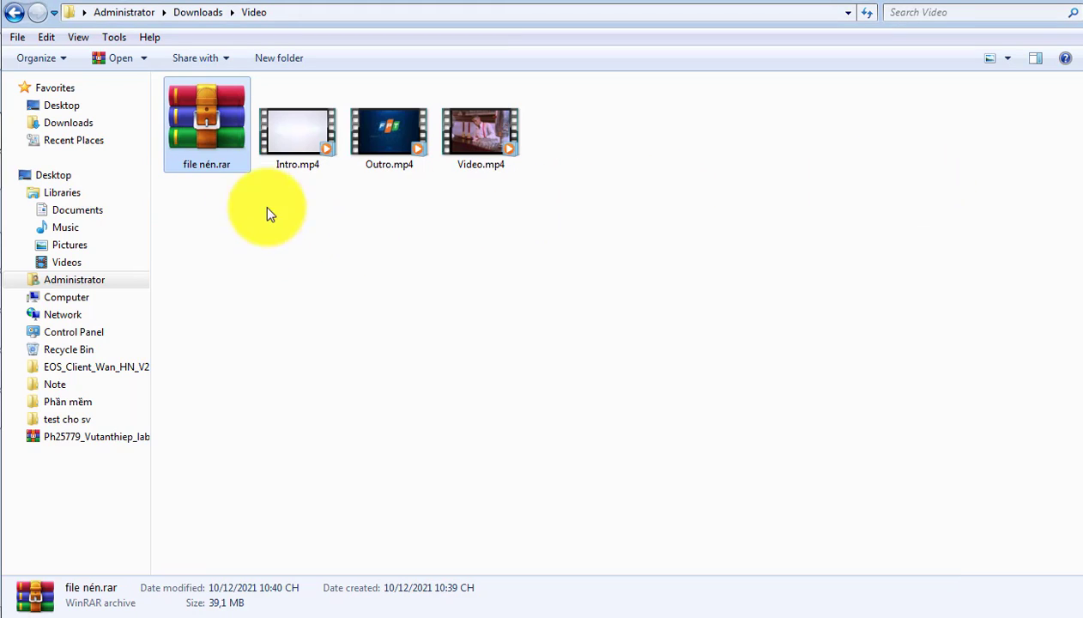
pyautogui.rightClick(205, 131)
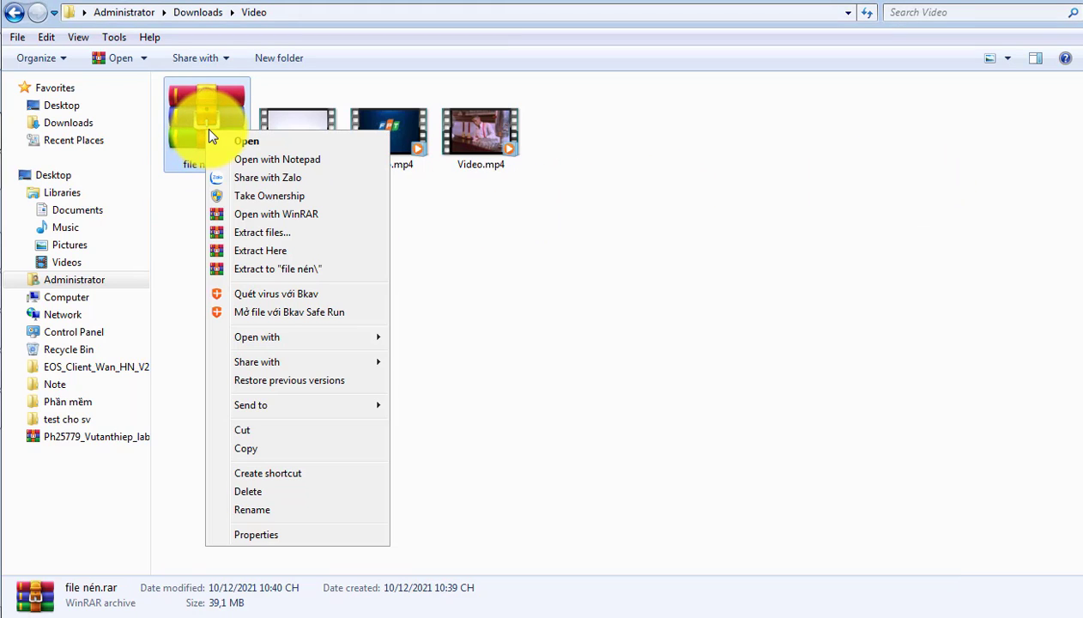
pyautogui.click(260, 251)
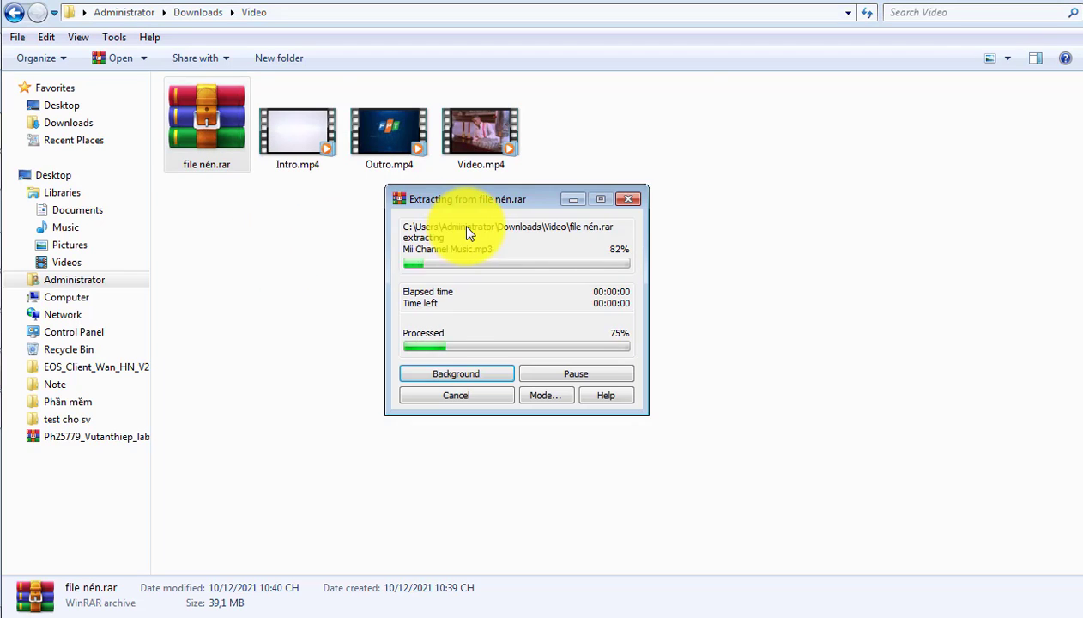
pyautogui.click(203, 154)
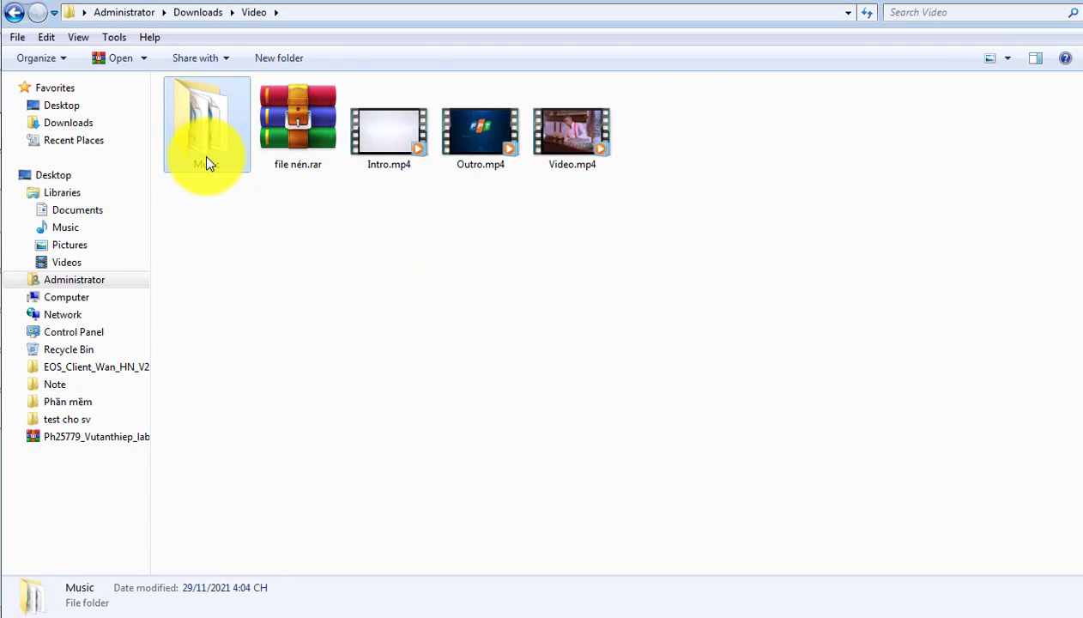
pyautogui.click(195, 151)
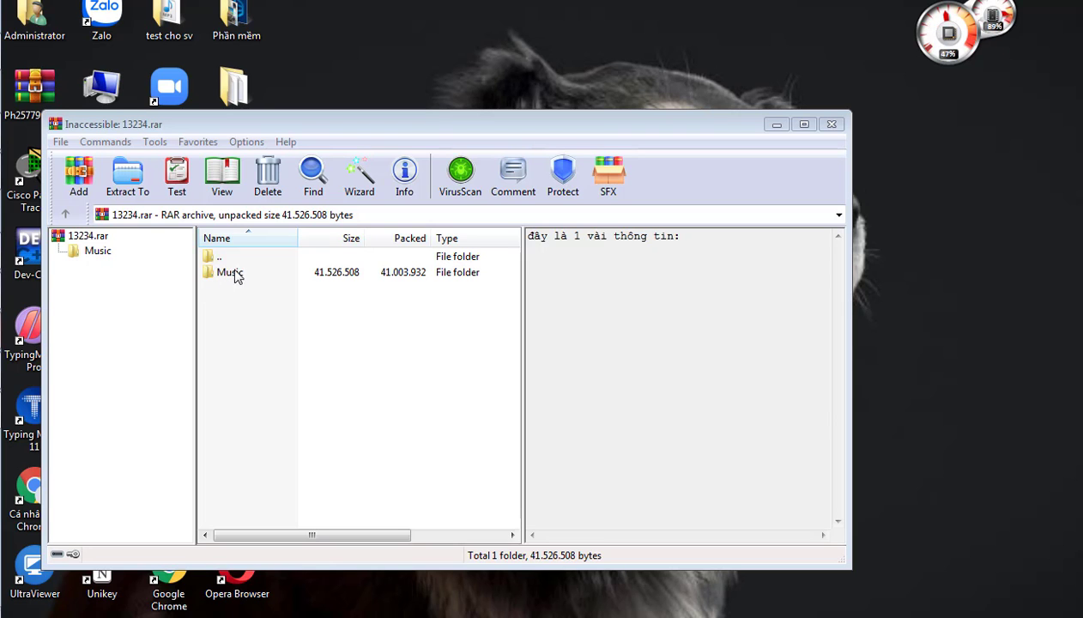
pyautogui.click(155, 141)
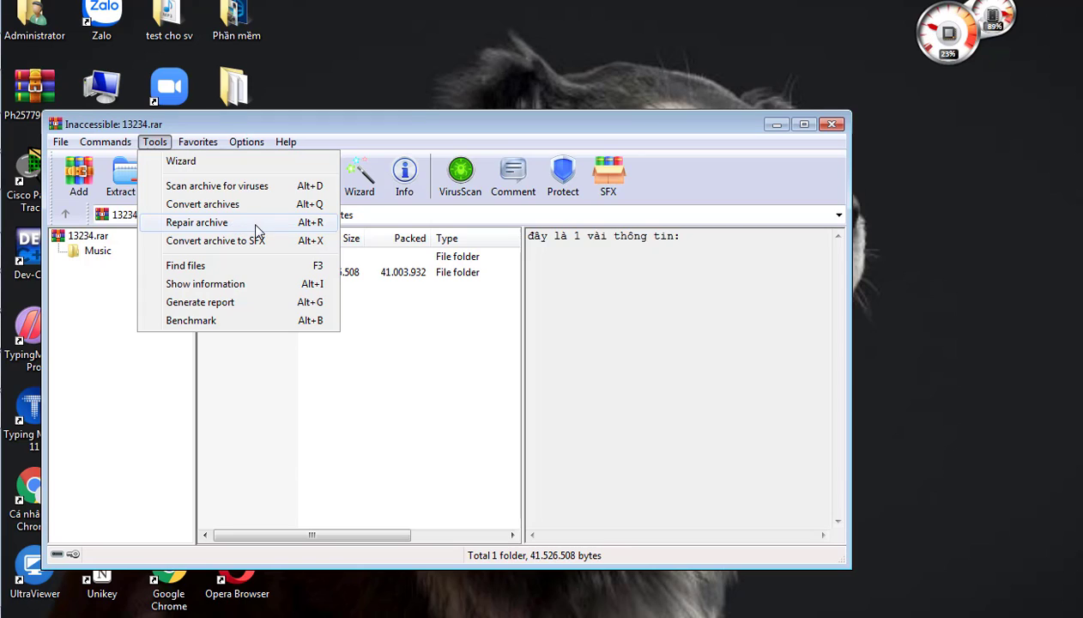
pyautogui.moveTo(274, 143)
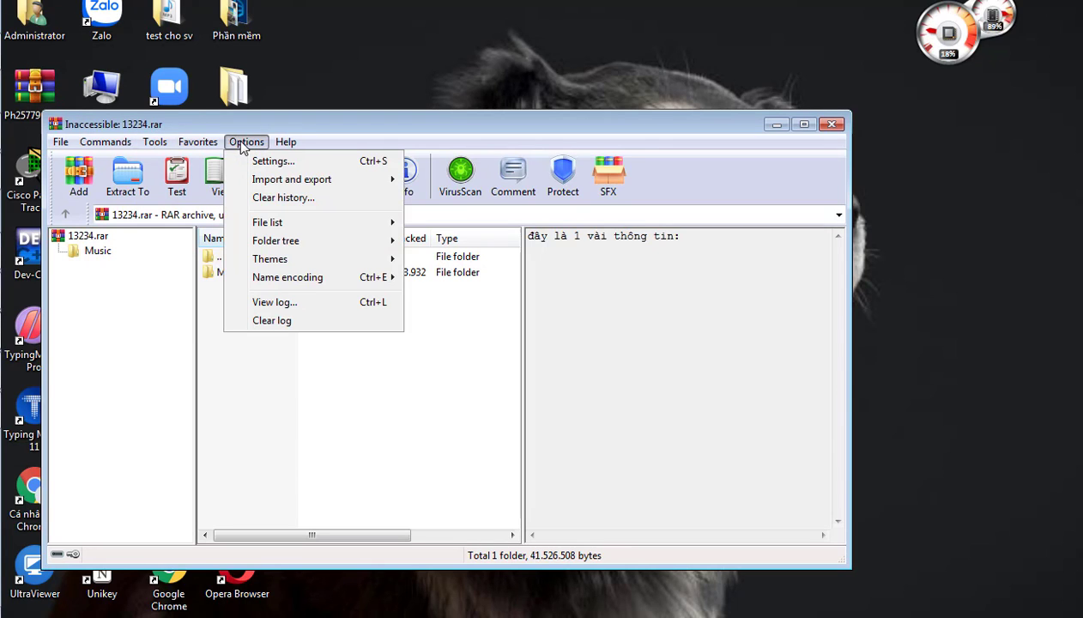
pyautogui.click(242, 143)
pyautogui.click(250, 147)
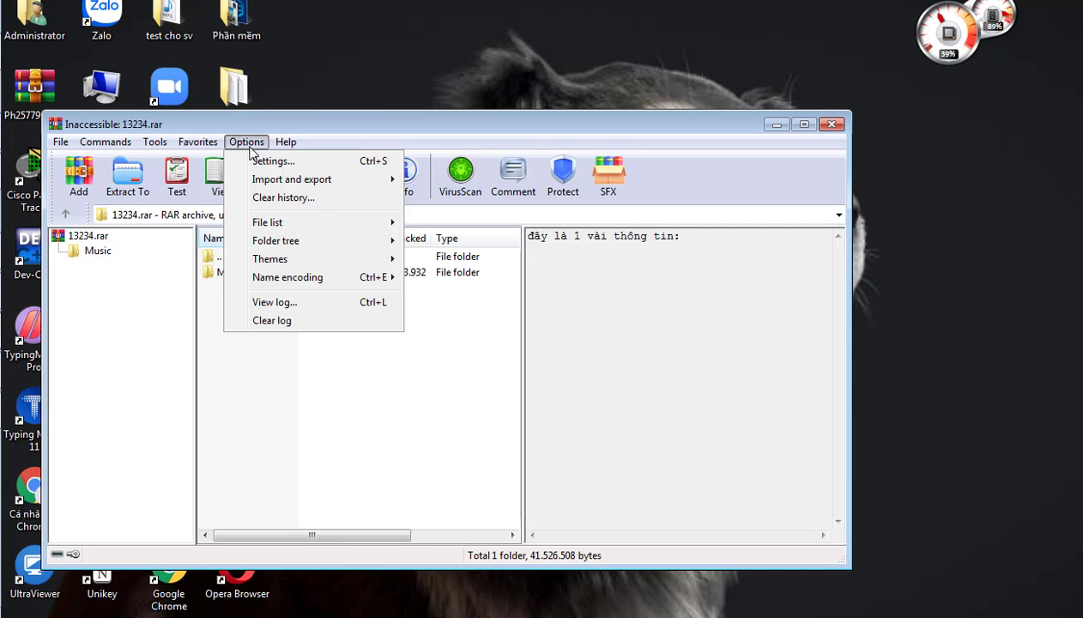
pyautogui.moveTo(309, 250)
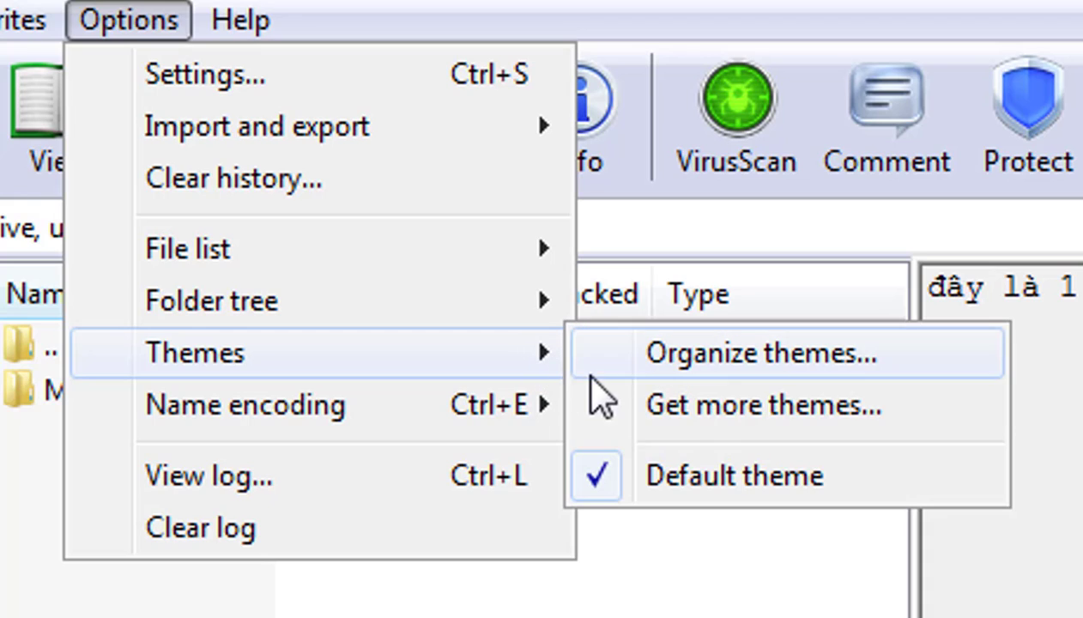
# Step: Open the online WinRAR themes page and look through the available interface themes and their download versions
pyautogui.click(797, 410)
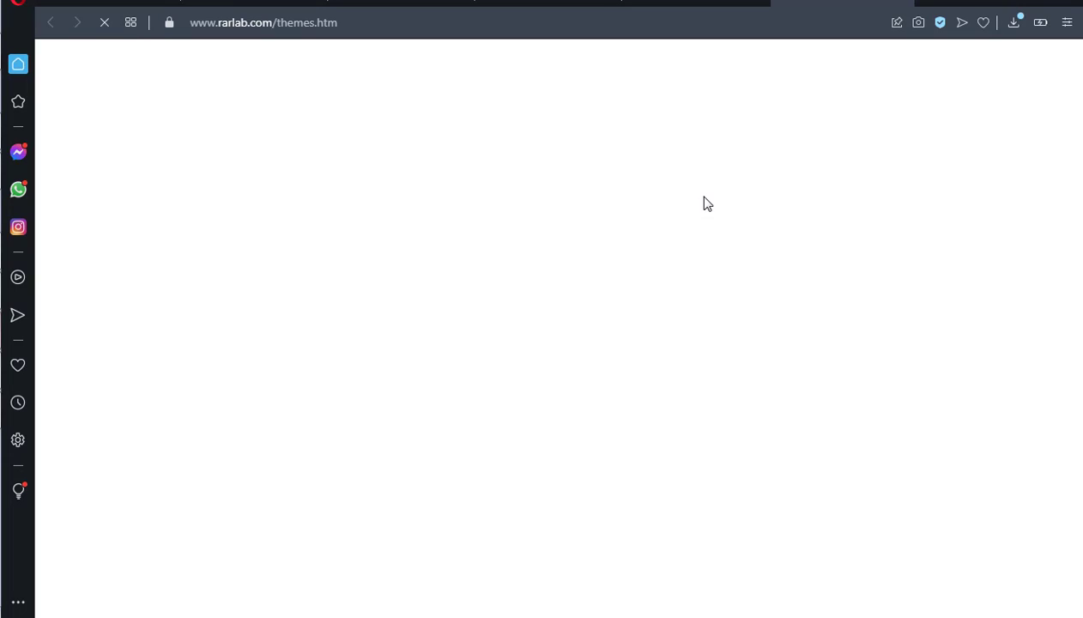
pyautogui.scroll(-2, 696, 215)
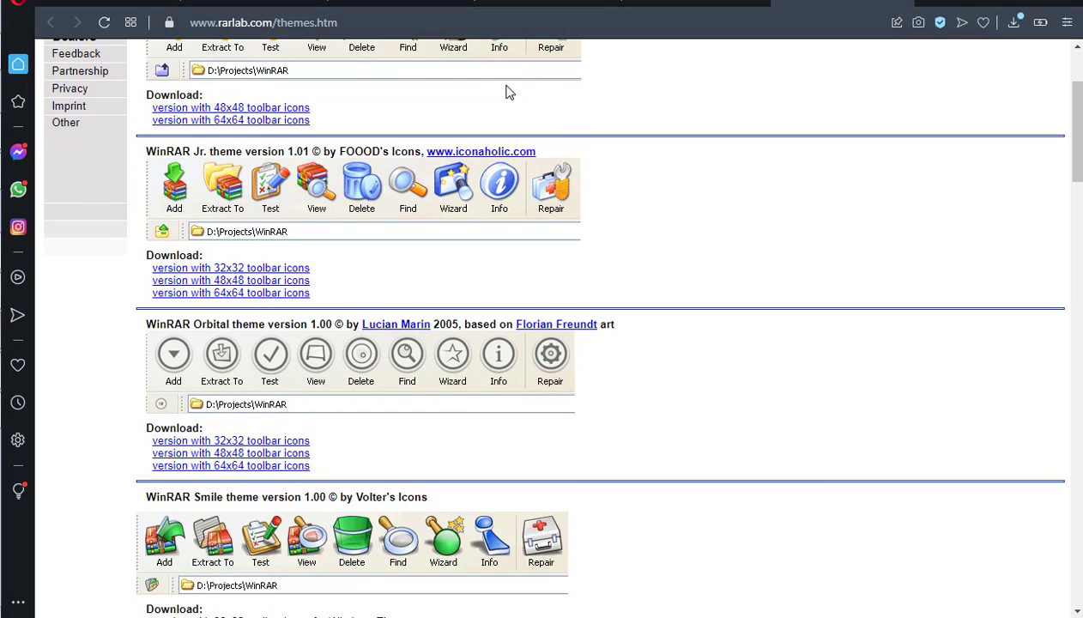
pyautogui.scroll(-1, 533, 261)
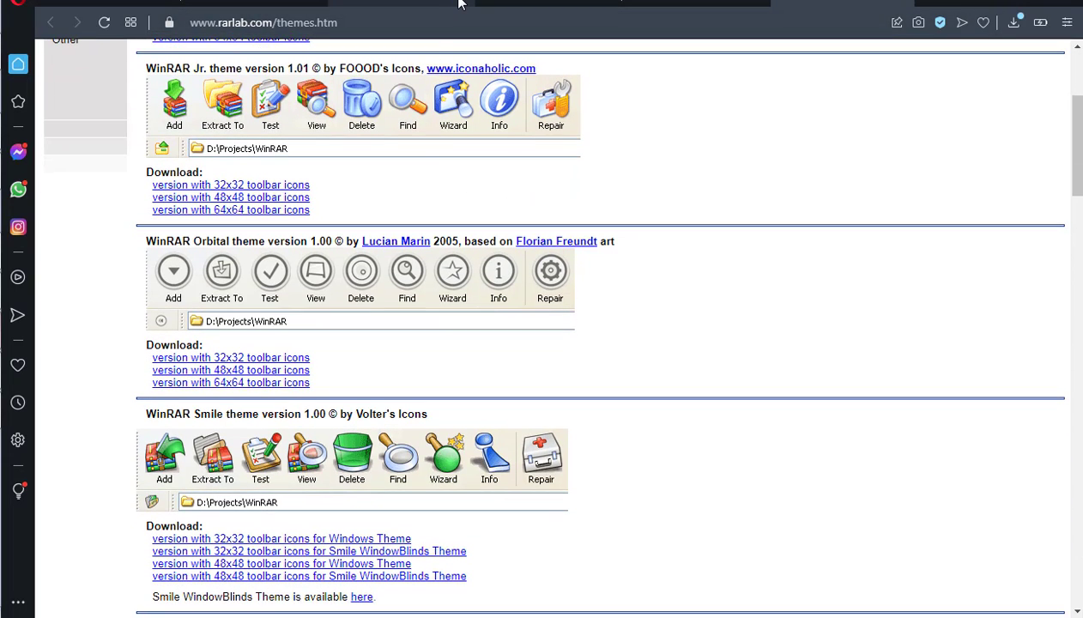
pyautogui.scroll(2, 563, 189)
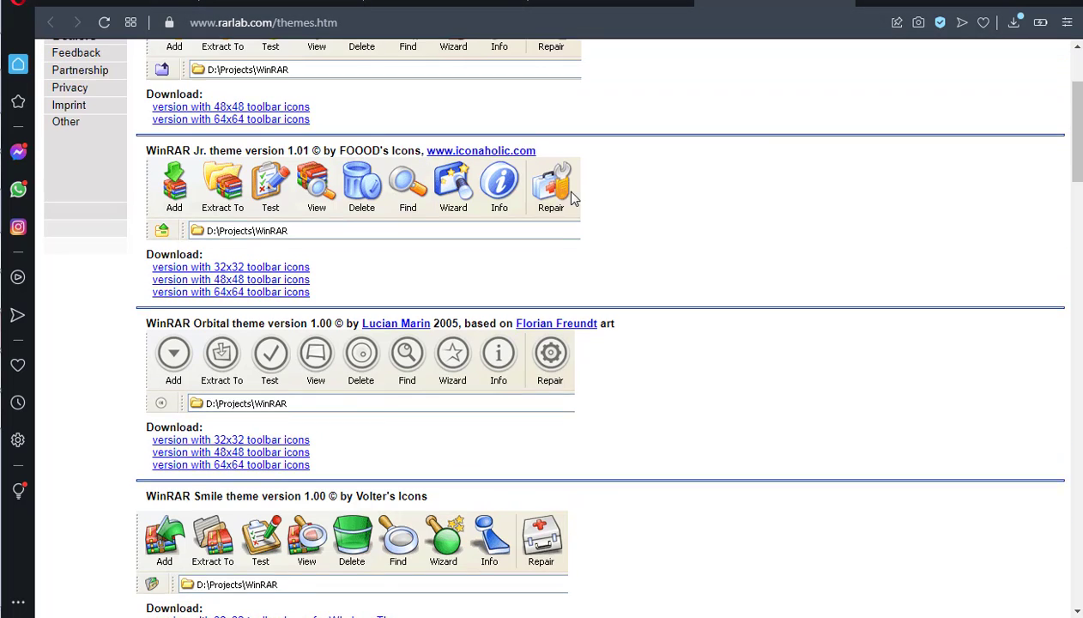
pyautogui.scroll(1, 573, 196)
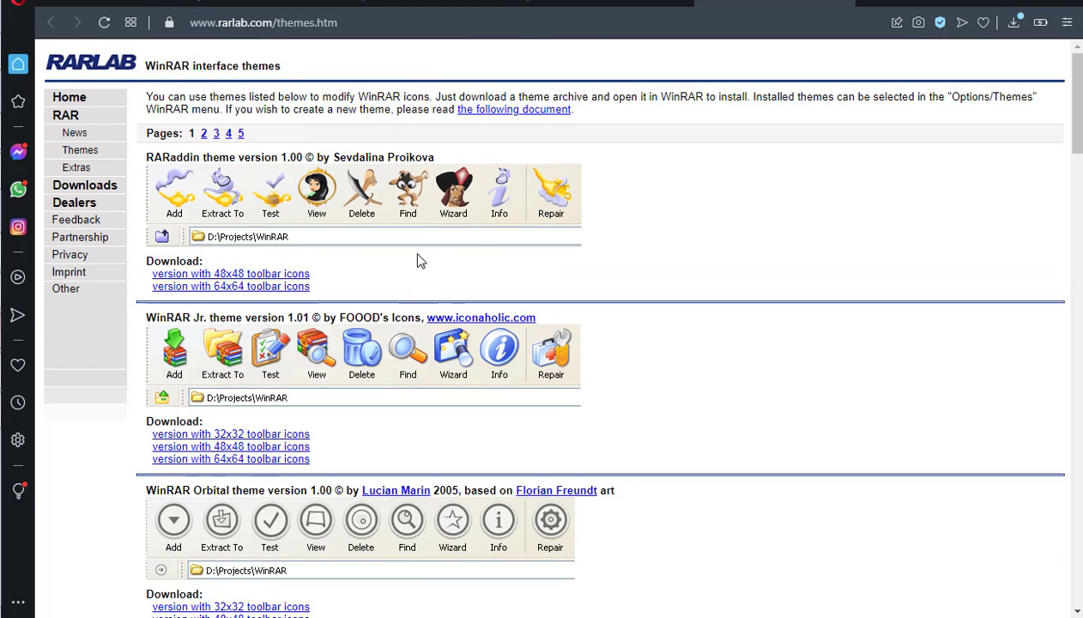
pyautogui.scroll(-1, 323, 340)
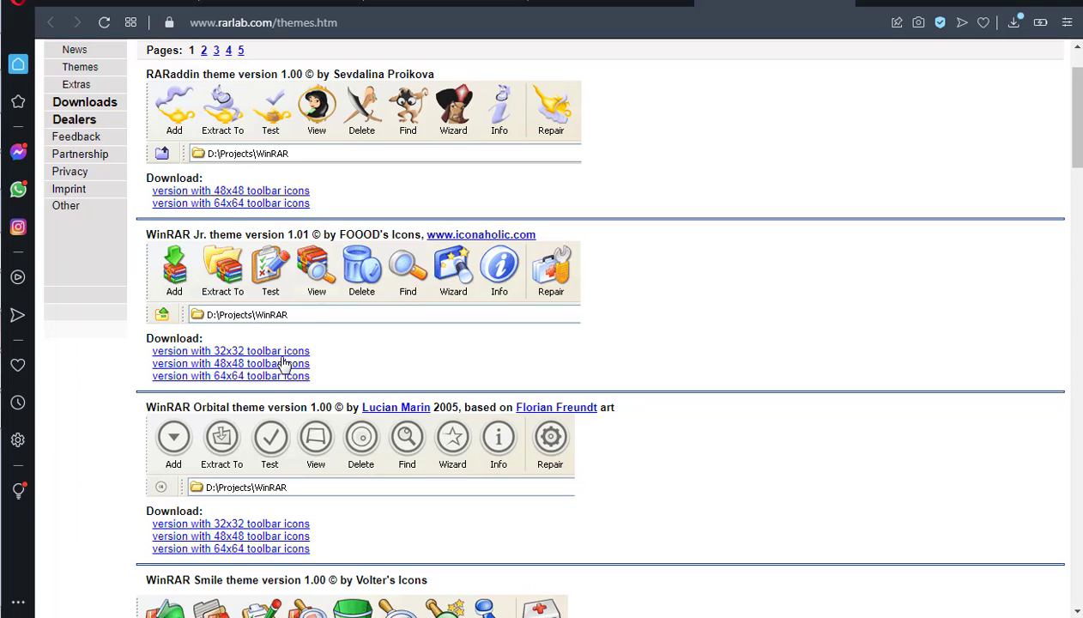
pyautogui.scroll(-3, 389, 314)
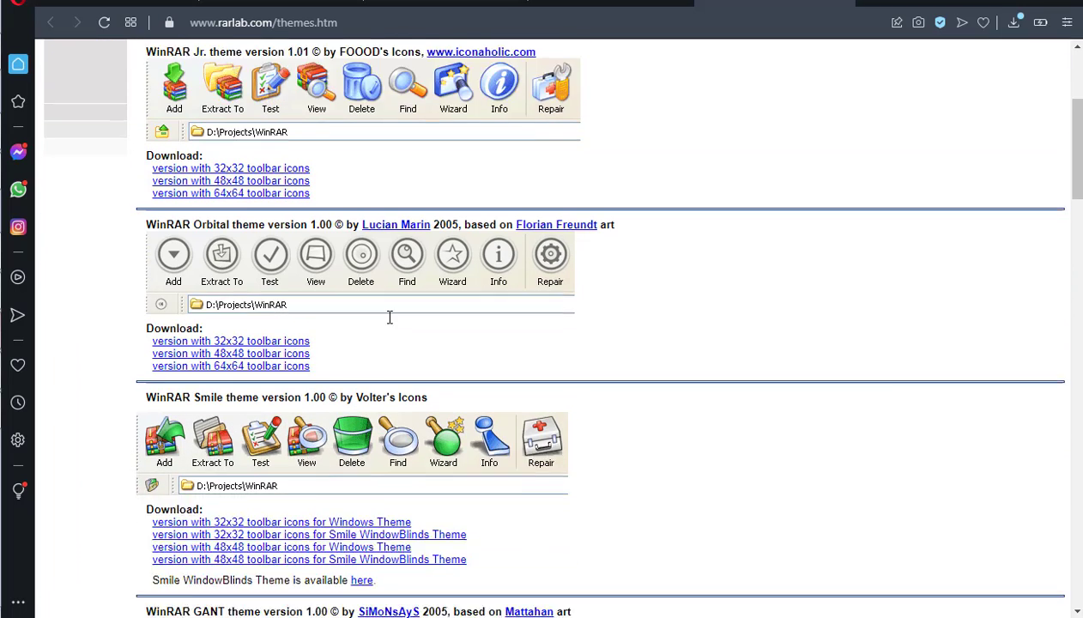
pyautogui.scroll(-1, 374, 378)
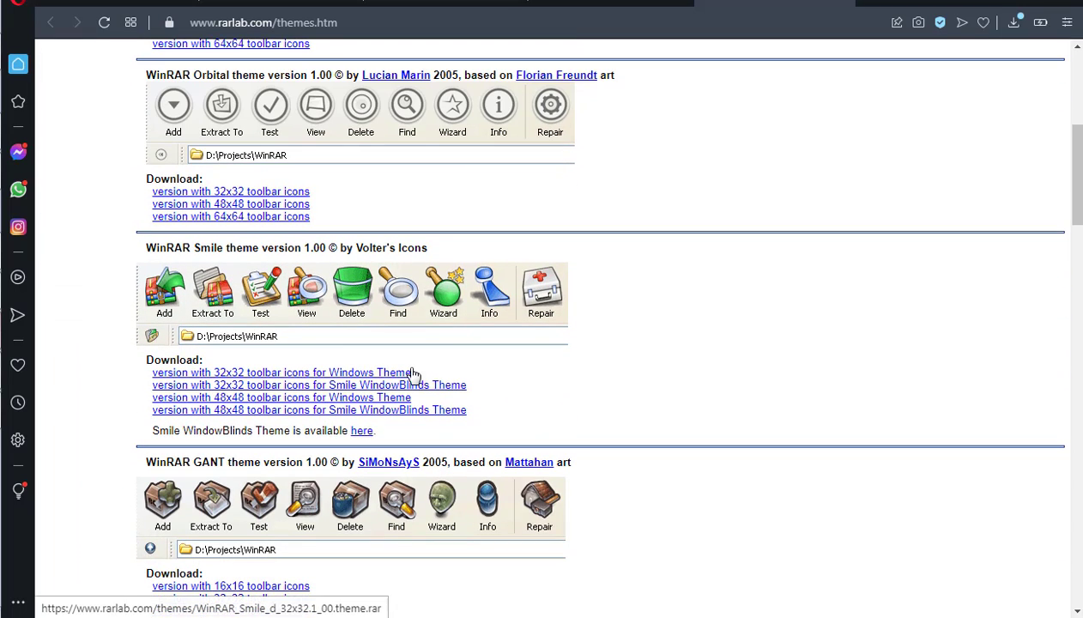
pyautogui.scroll(-7, 397, 403)
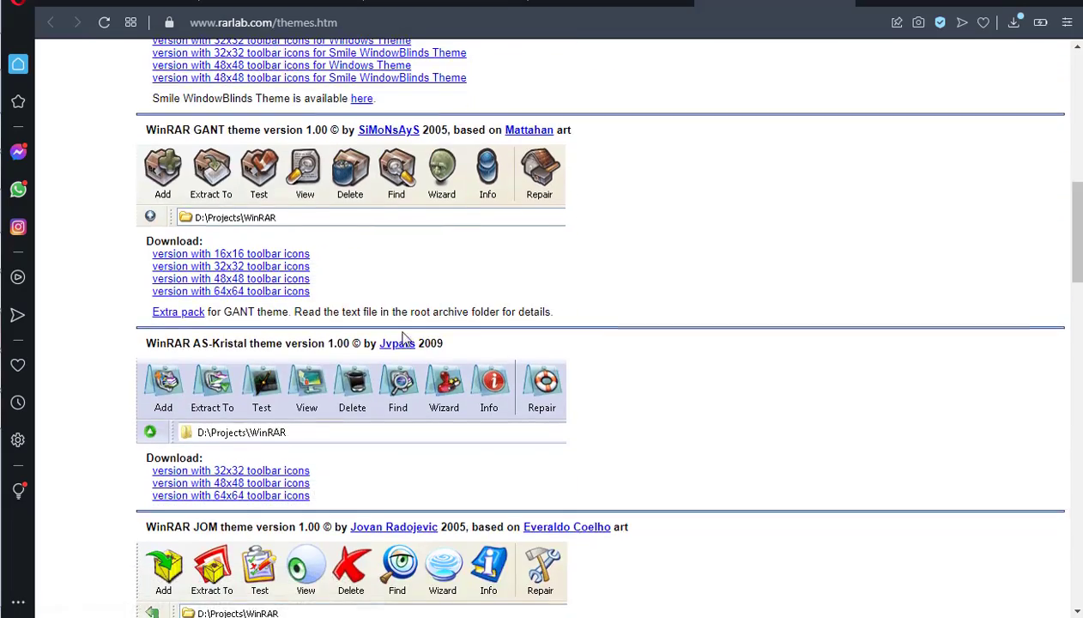
pyautogui.scroll(-7, 340, 332)
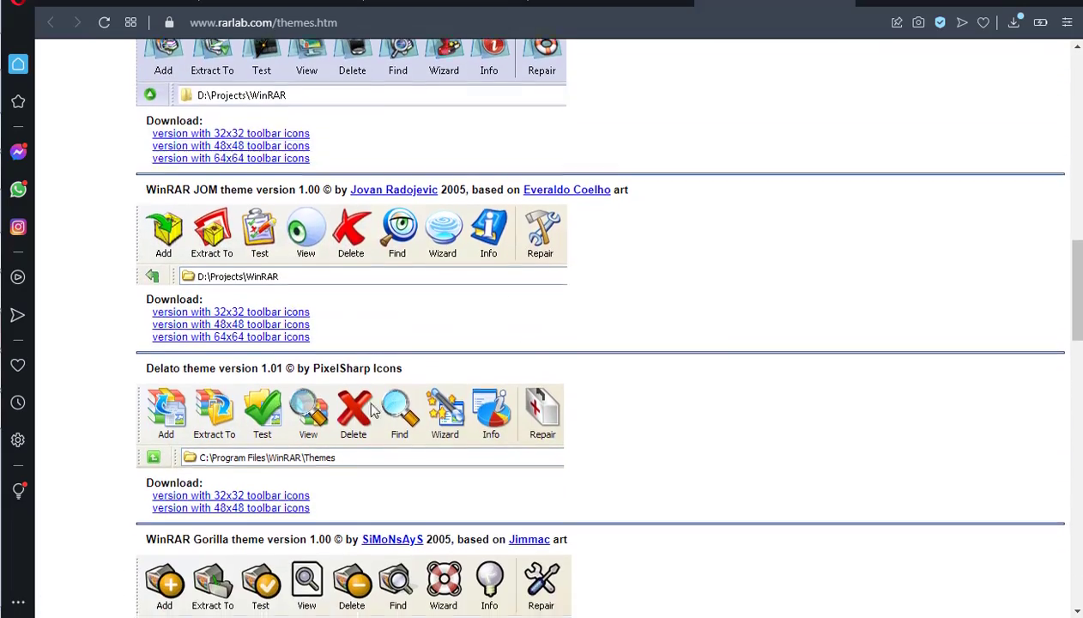
pyautogui.scroll(-4, 374, 359)
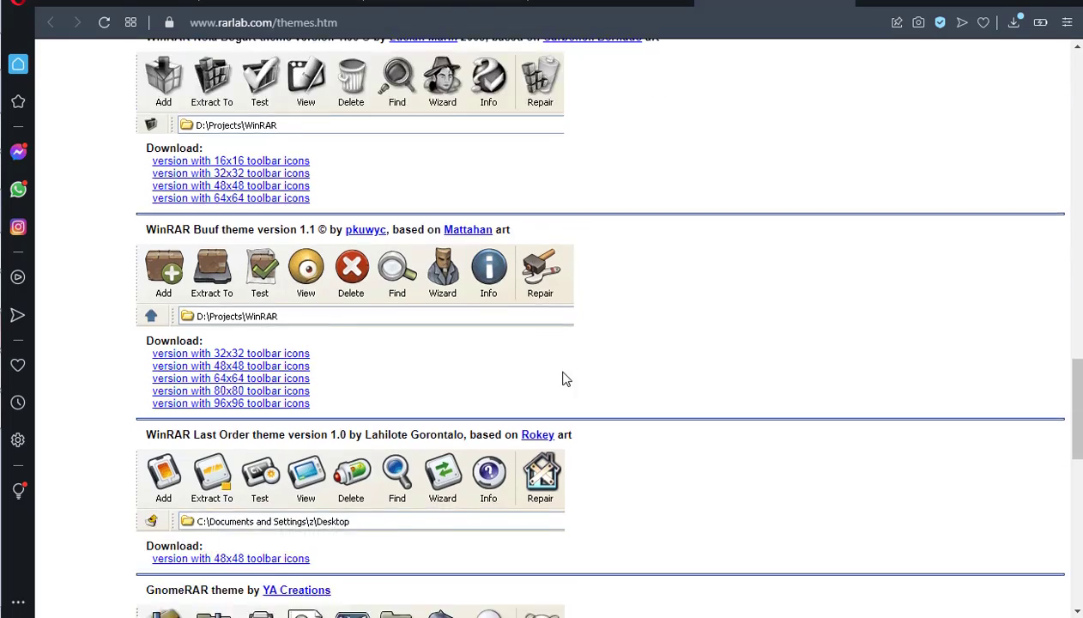